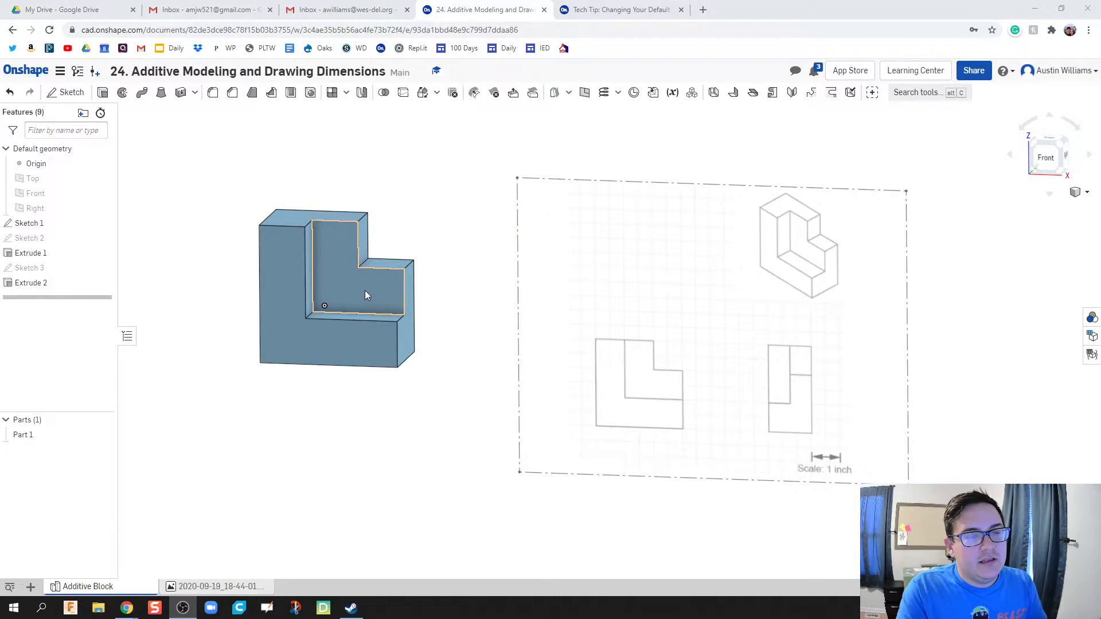
mouse_move(364, 290)
right_down()
mouse_move(332, 299)
mouse_move(346, 279)
right_up()
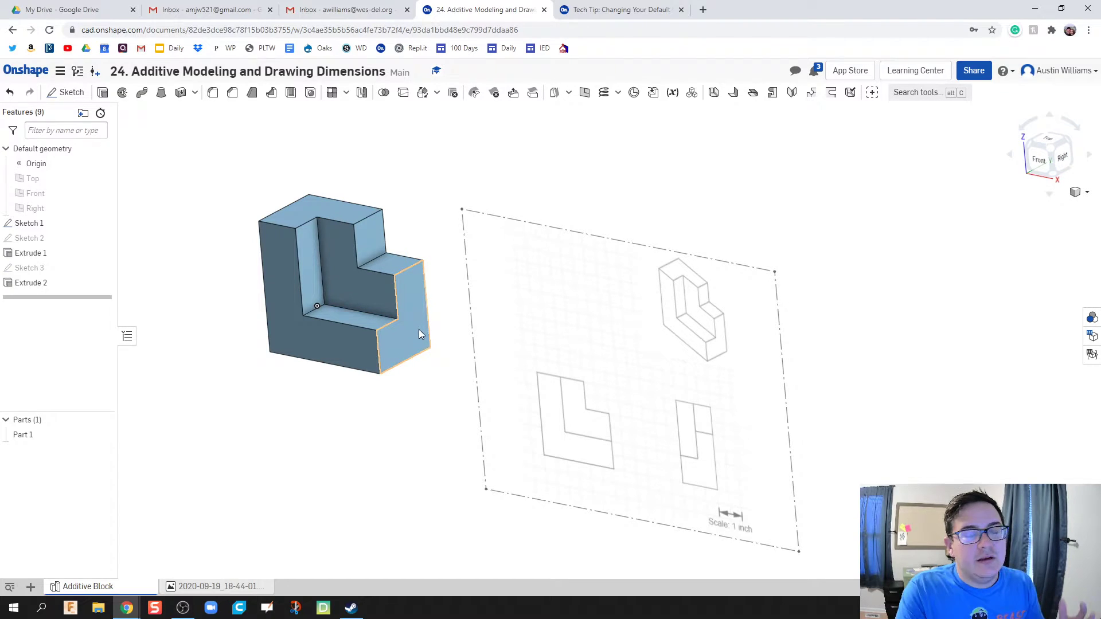
right_drag(419, 328, 424, 362)
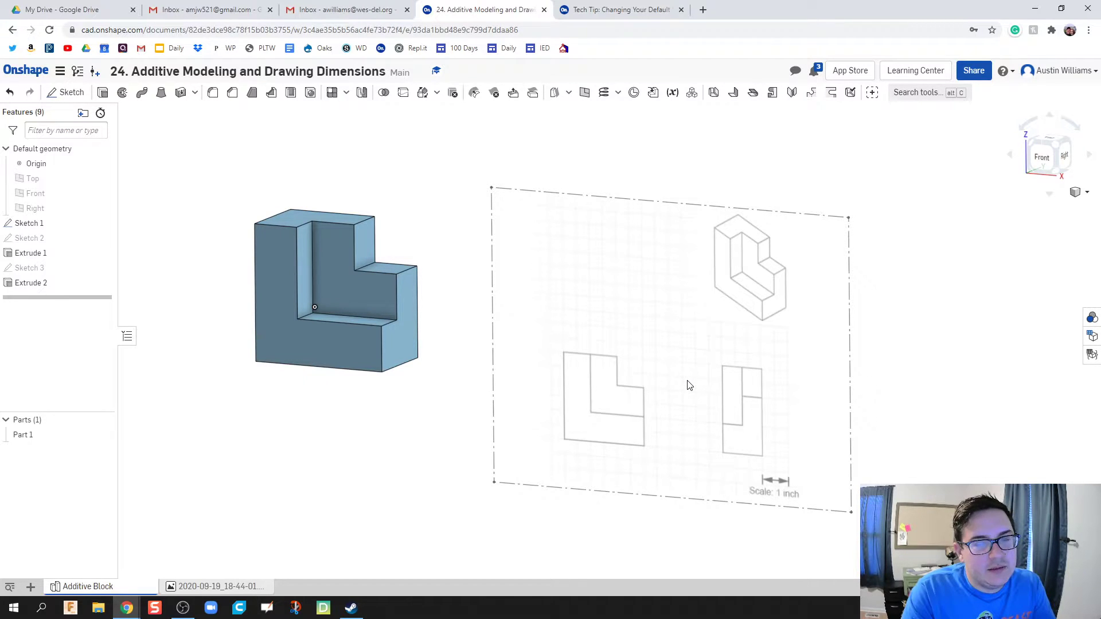
key(Left)
key(Down)
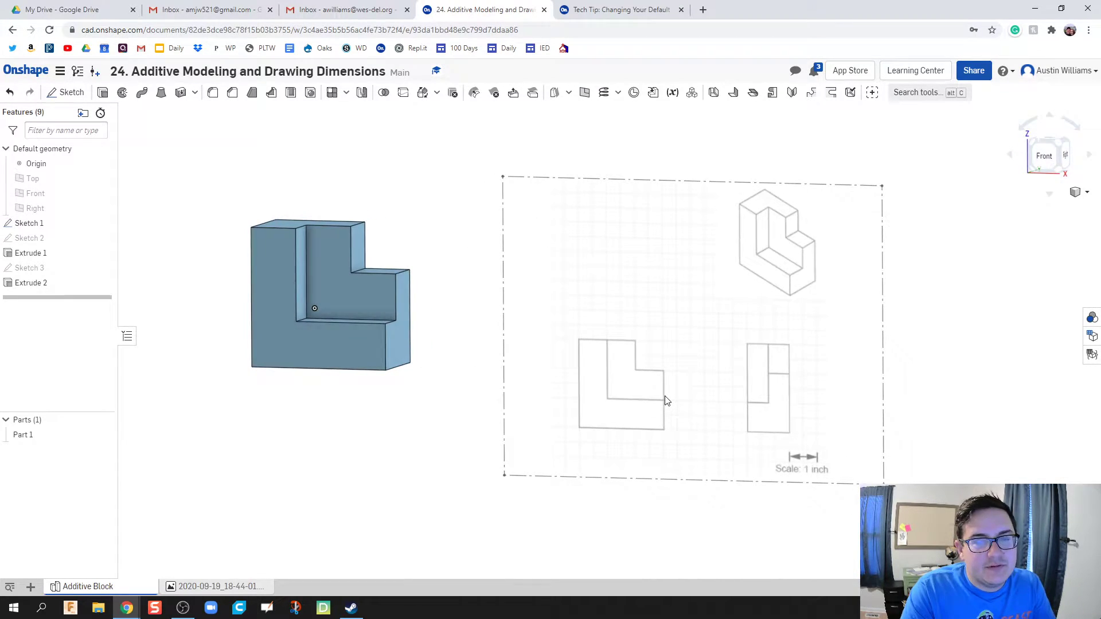
- Create a new Part Studio in the document and return to the Additive Block Part Studio
click(31, 585)
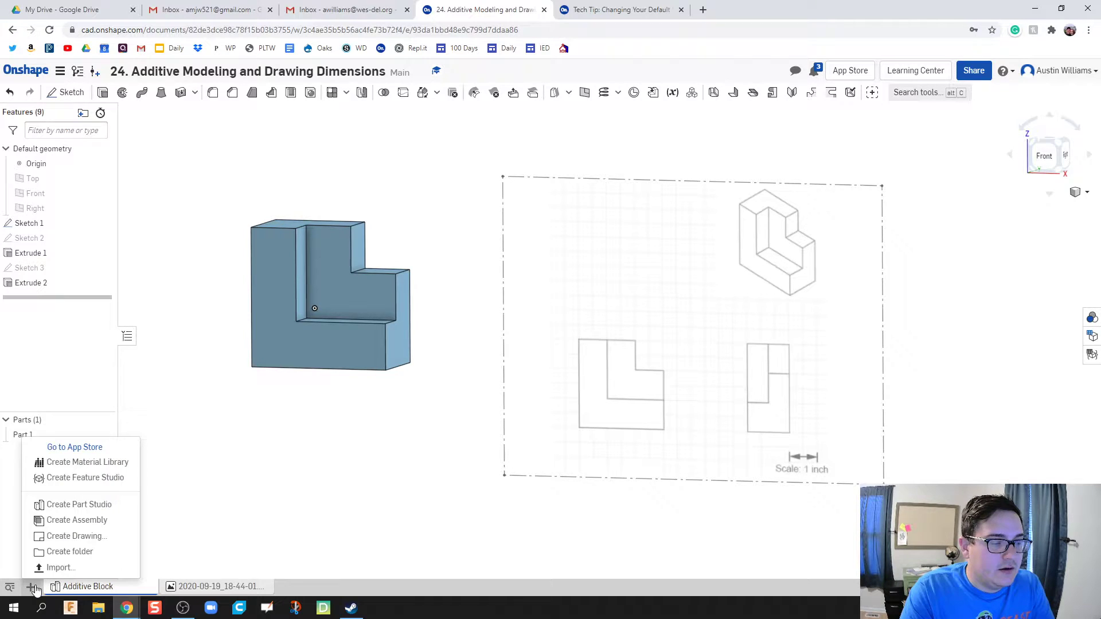
click(79, 505)
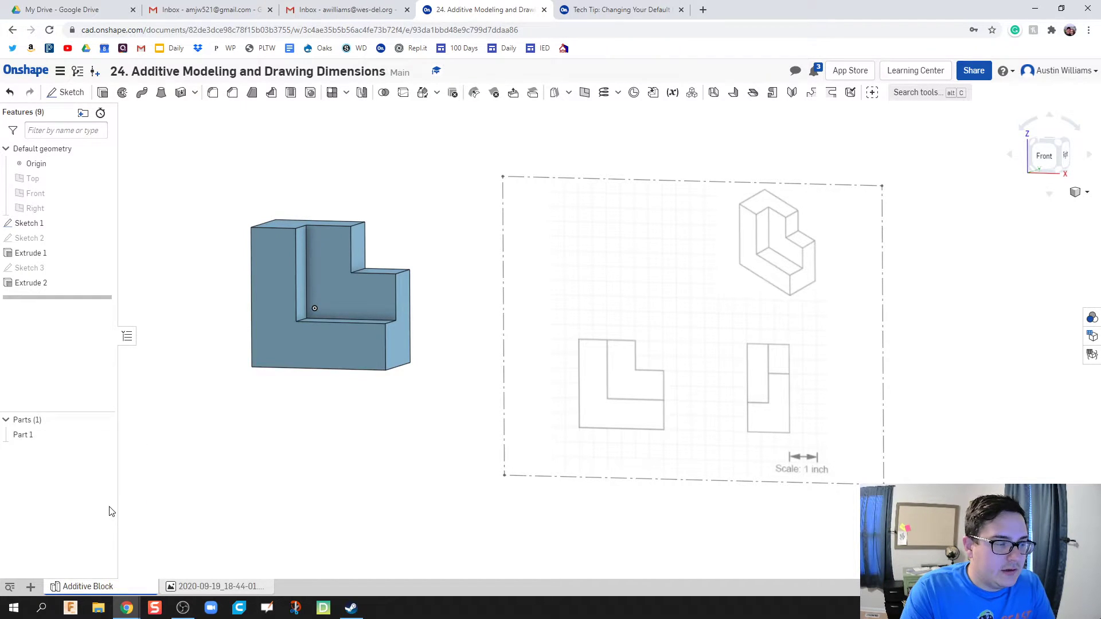
click(127, 588)
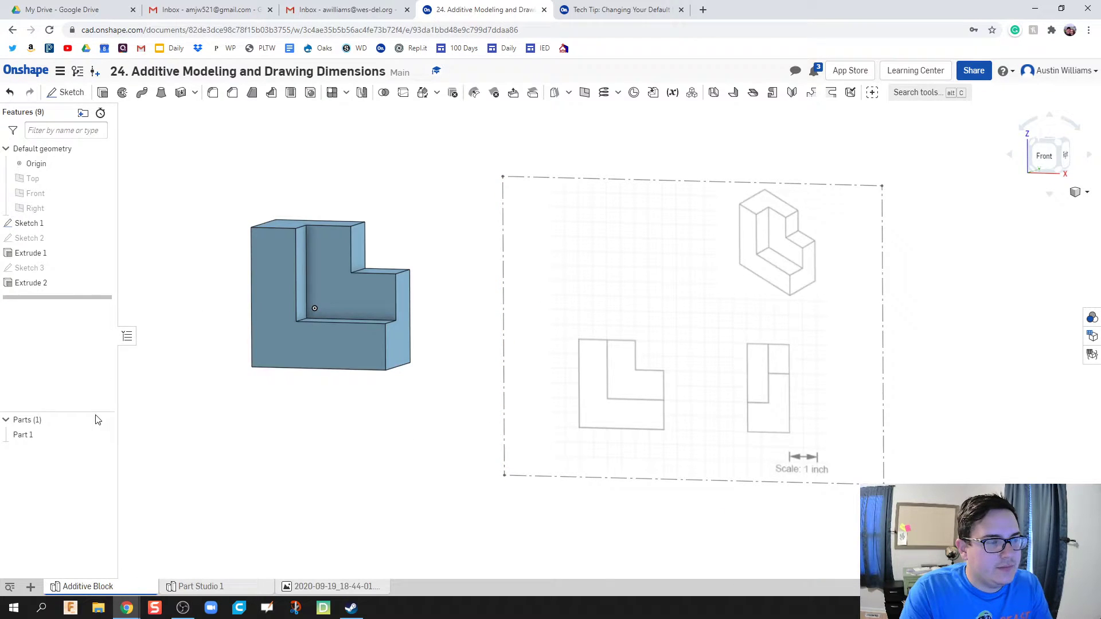
- Hide Part 1 and show the Top, Front and Right planes, keeping the reference drawing in Sketch 1 visible
click(102, 435)
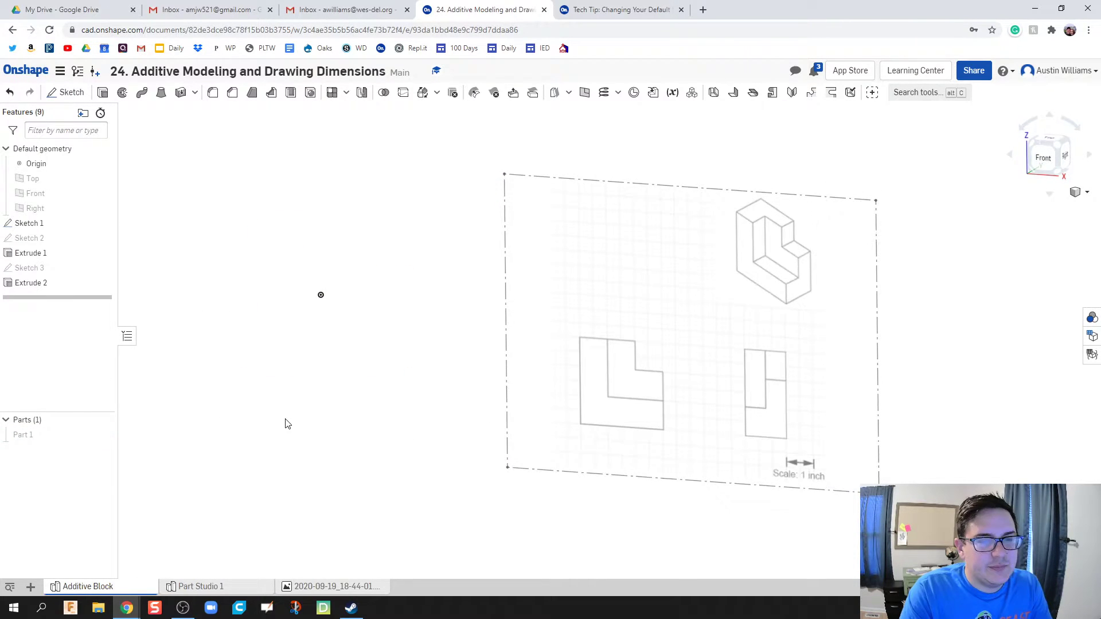
click(102, 178)
click(102, 193)
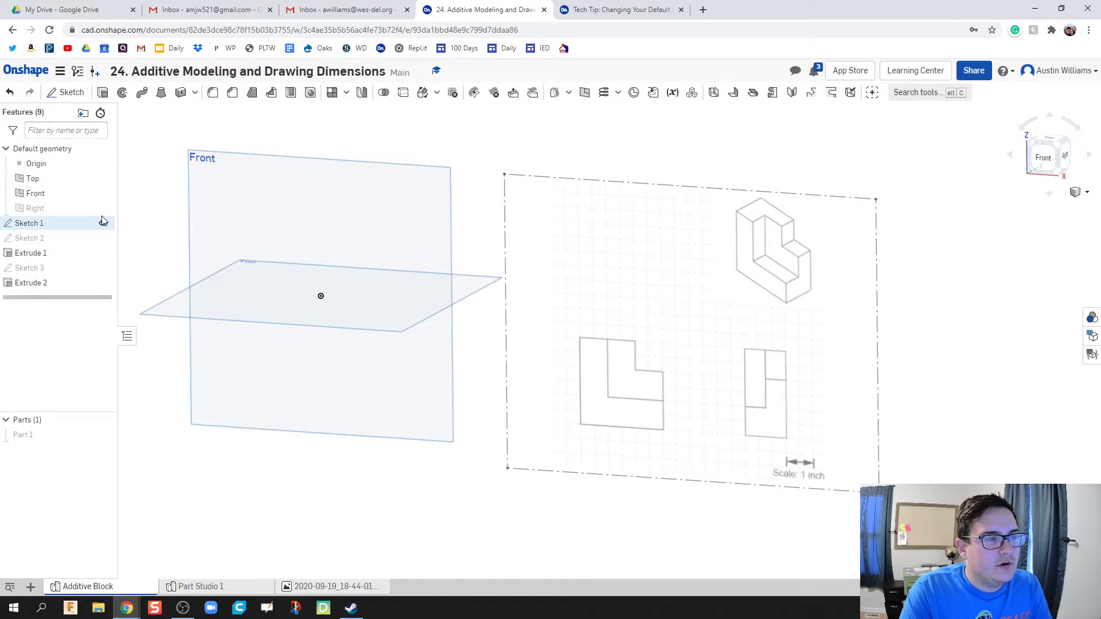
click(102, 208)
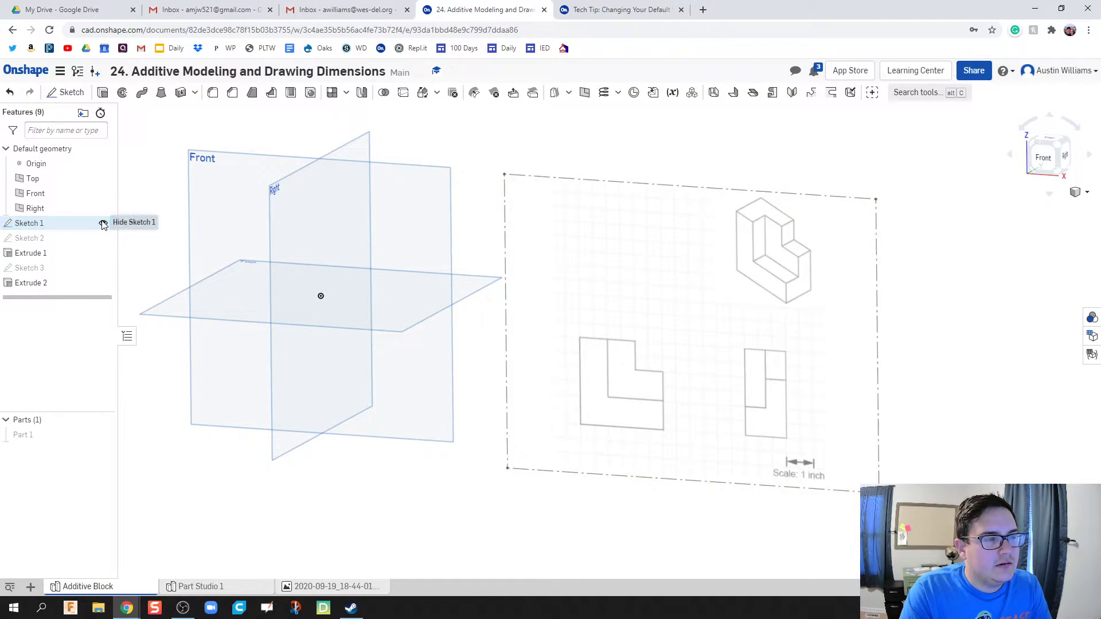
click(103, 223)
click(104, 224)
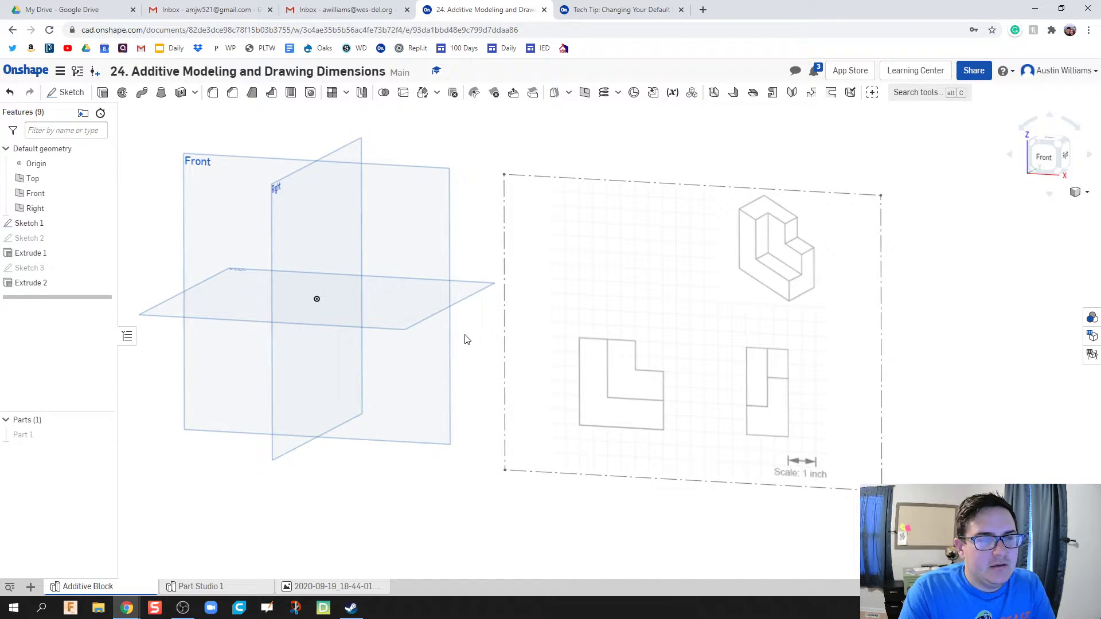
- In a new sketch on the Front plane, draw a closed L-shaped line profile about 3.7 in wide and 3.5 in tall
click(72, 93)
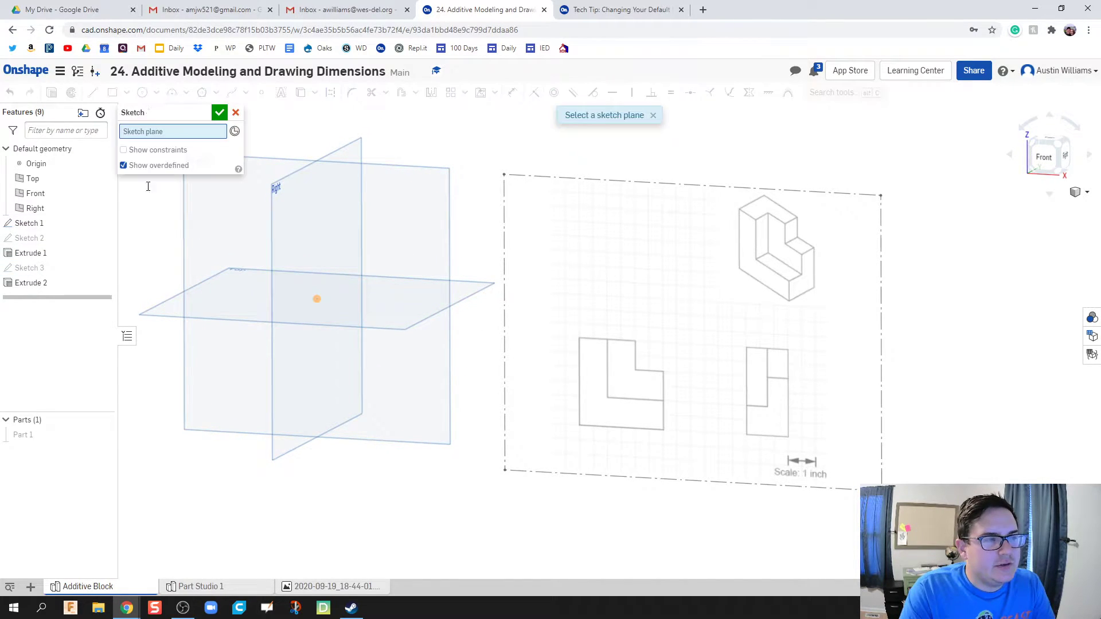
click(234, 241)
right_click(234, 241)
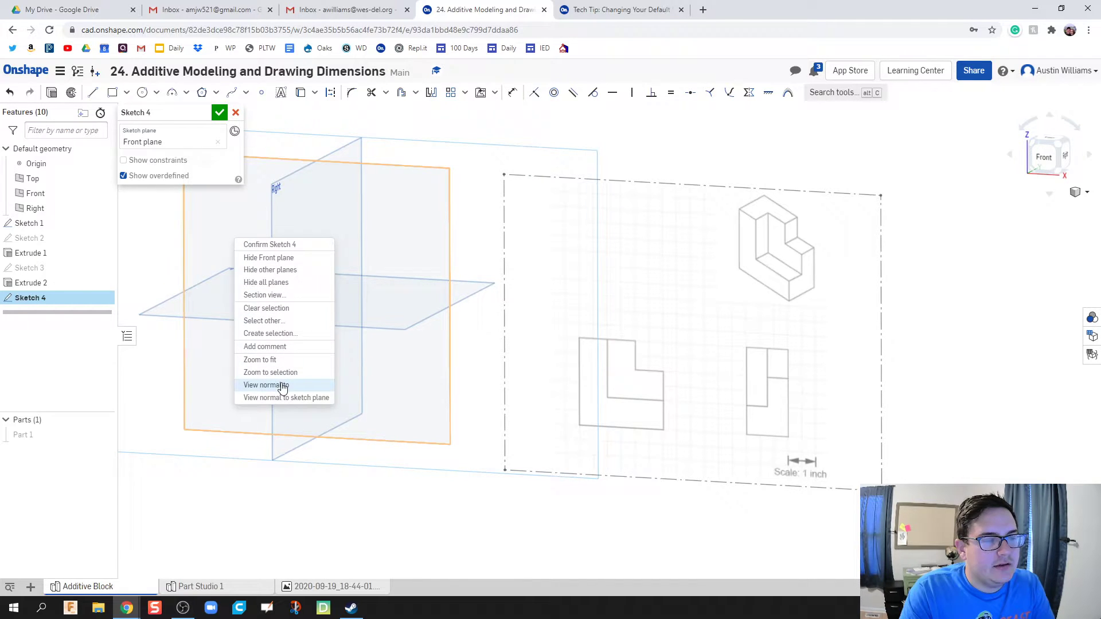
click(281, 383)
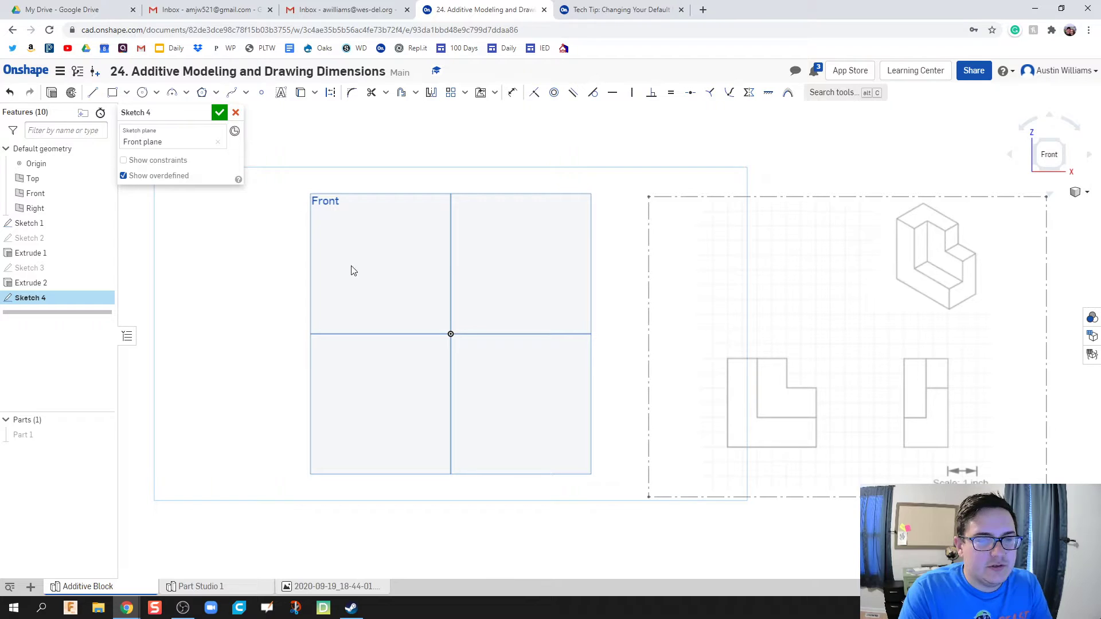
key(l)
click(372, 262)
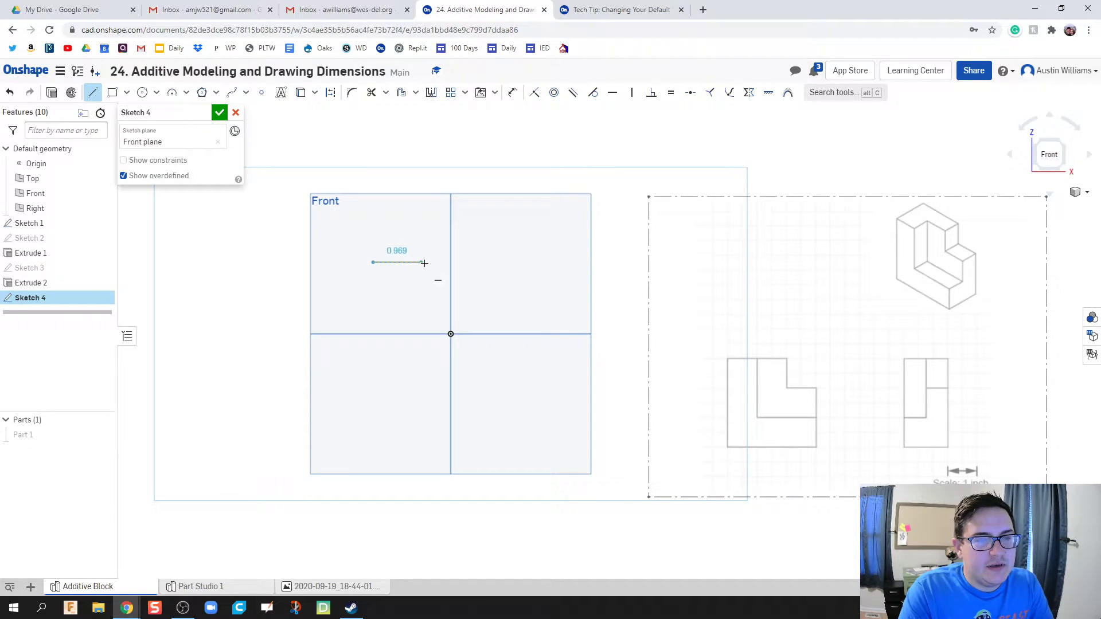
click(425, 262)
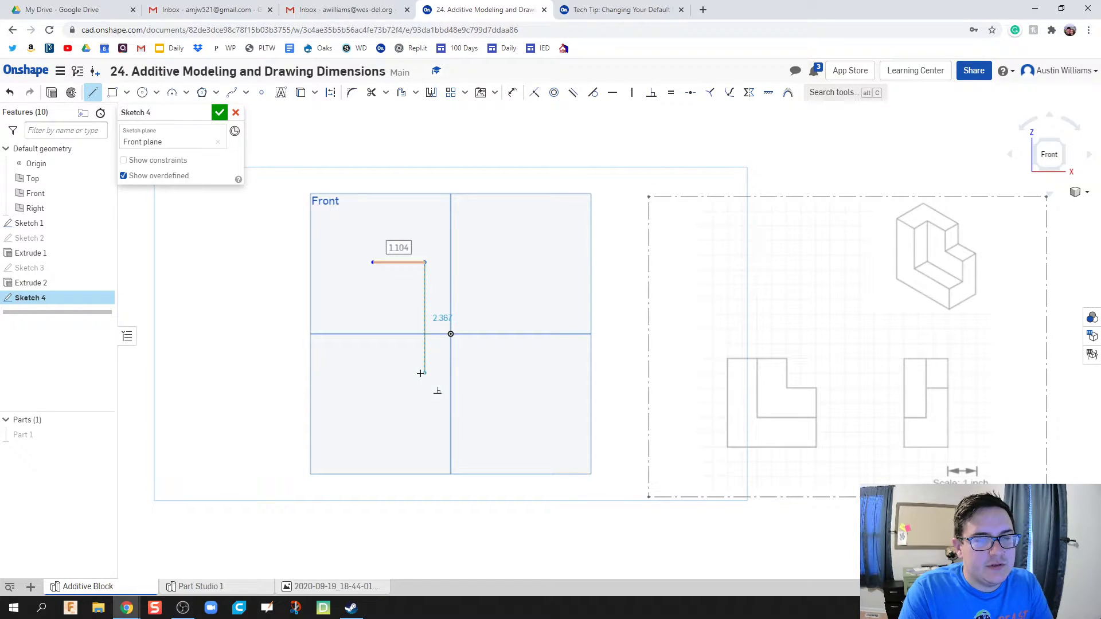
click(426, 373)
click(552, 374)
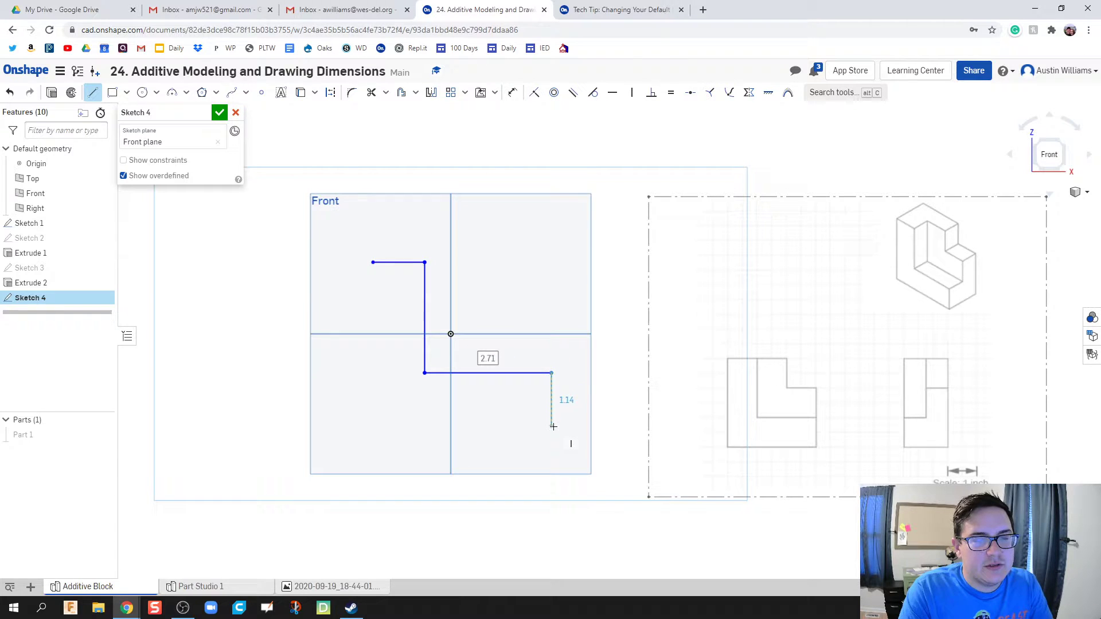
click(551, 426)
click(377, 426)
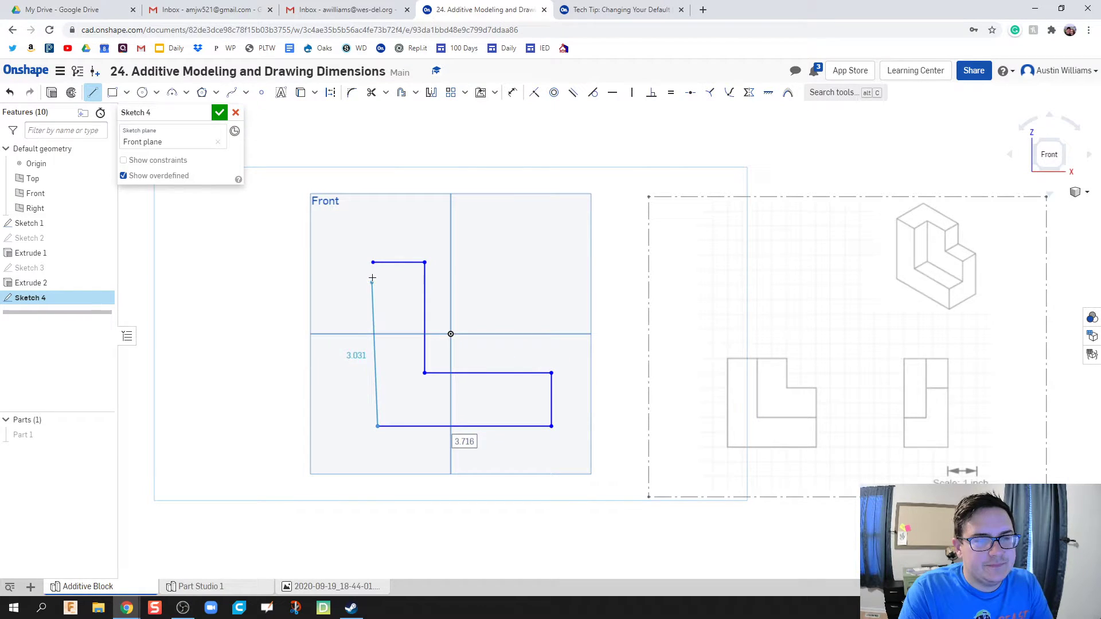
click(373, 262)
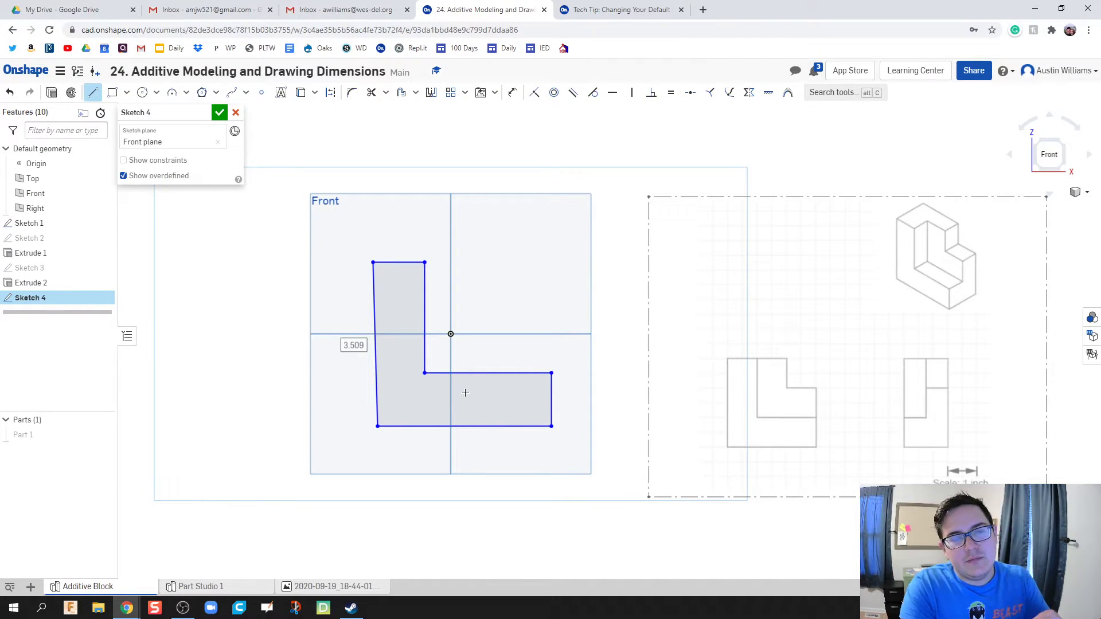
- Dimension the top edge of the L-shaped profile to 1 in
scroll(386, 355, up, 2)
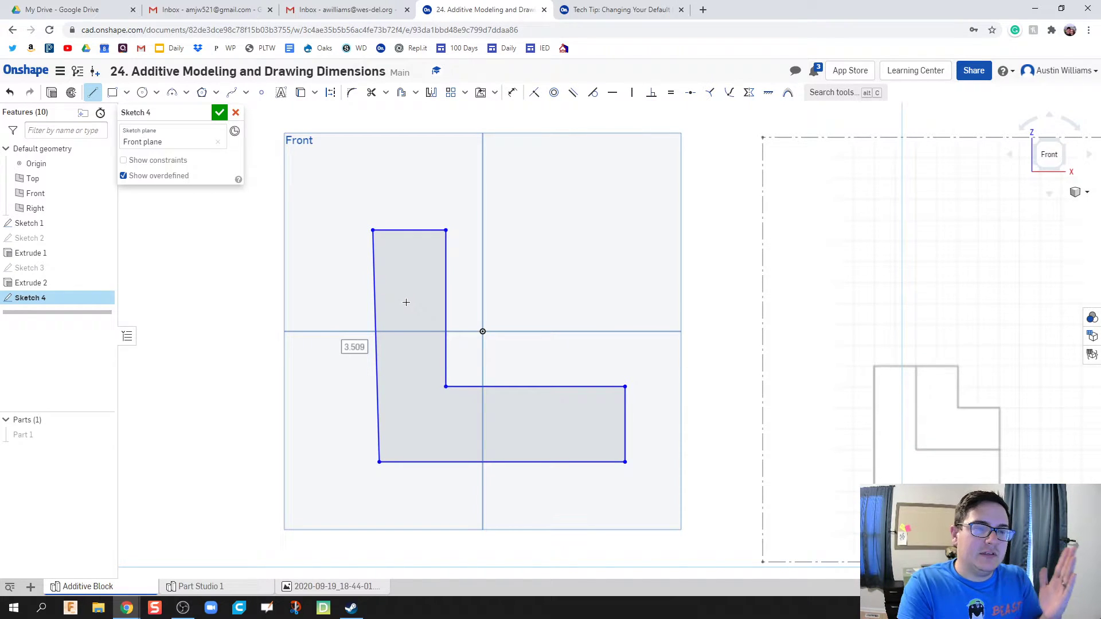
scroll(416, 321, down, 3)
scroll(418, 341, up, 1)
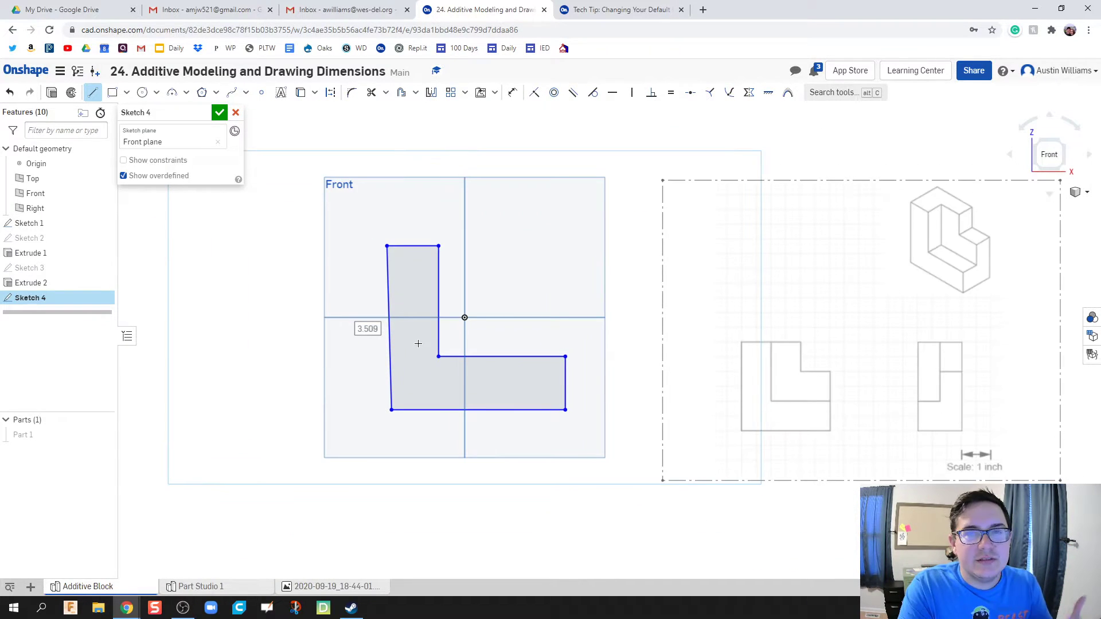
middle_drag(432, 345, 375, 352)
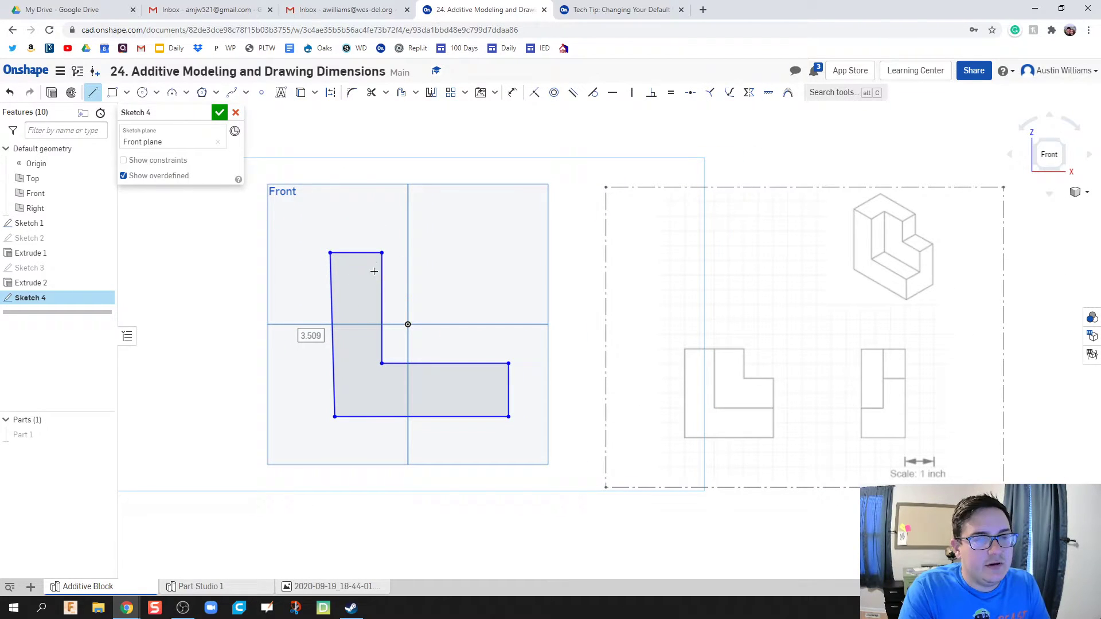
key(d)
click(360, 255)
click(354, 225)
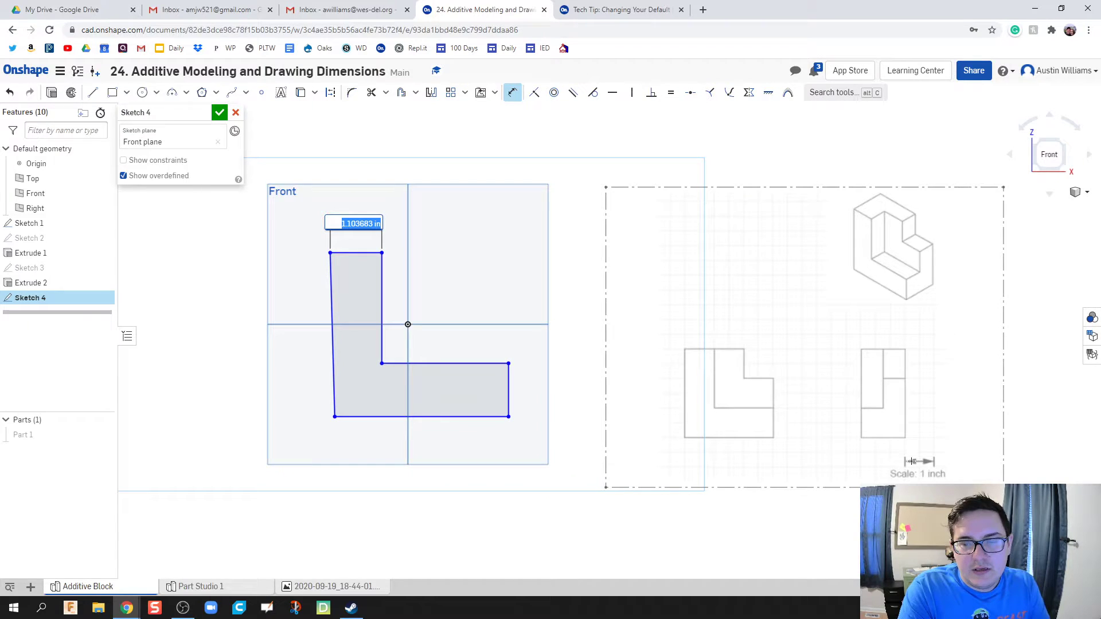
key(Return)
double_click(364, 229)
text(1)
key(Return)
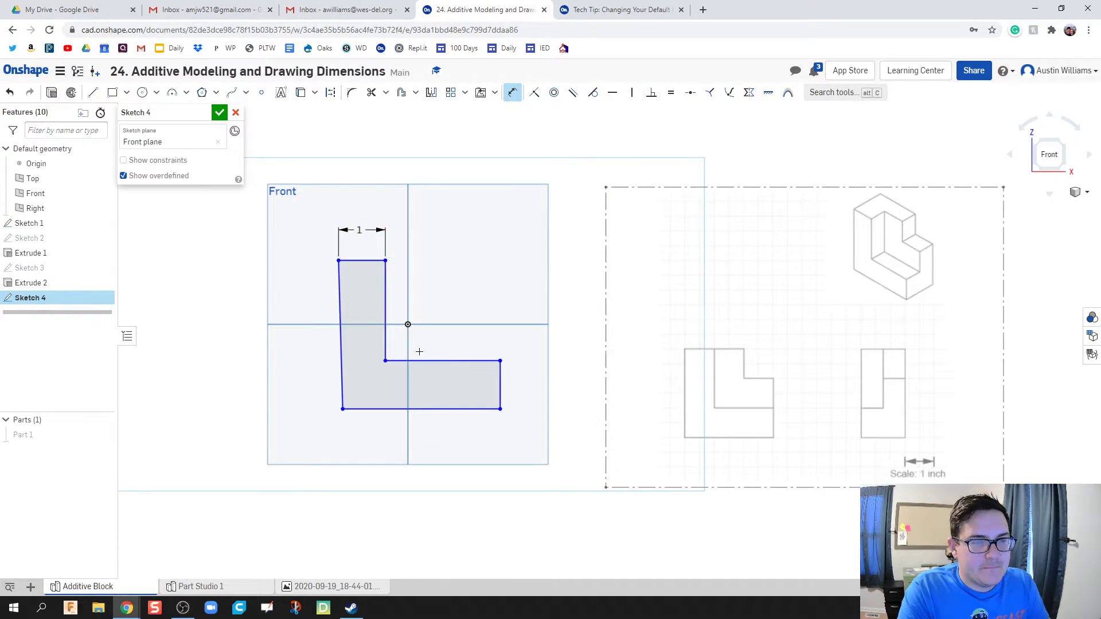
key(Escape)
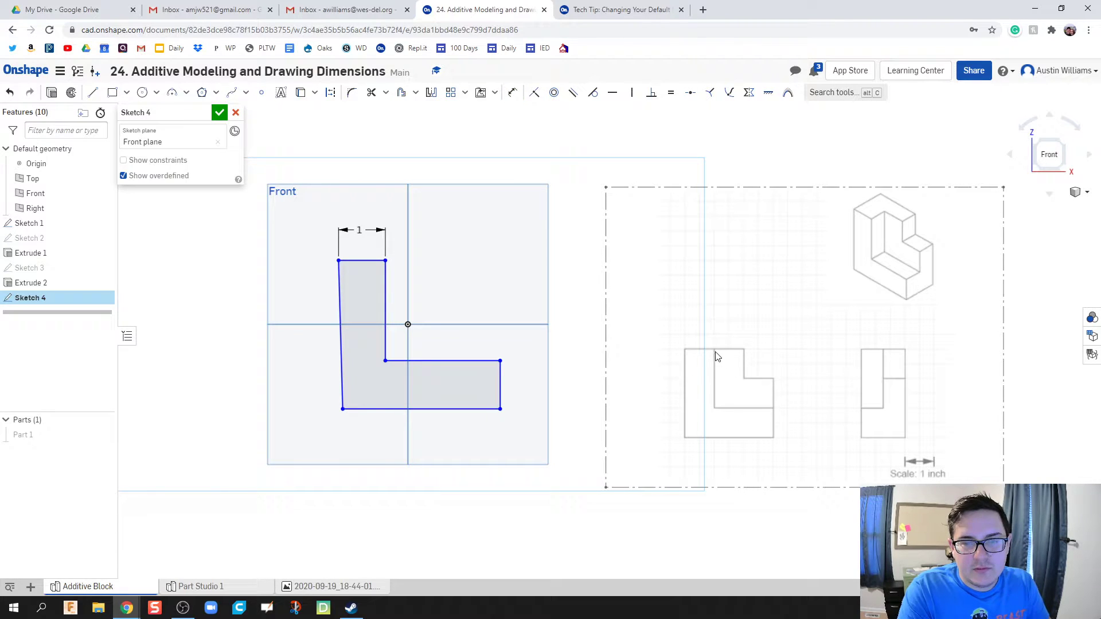
- Dimension the inner vertical edge of the L-shaped profile to 2 in
key(d)
click(385, 305)
click(427, 307)
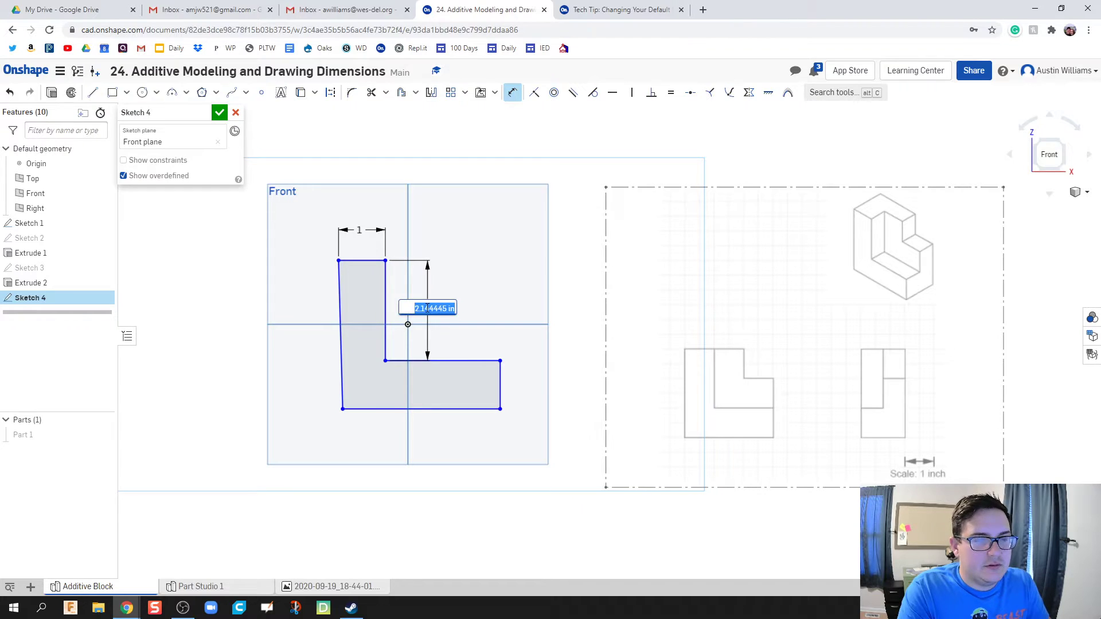
text(2)
key(Return)
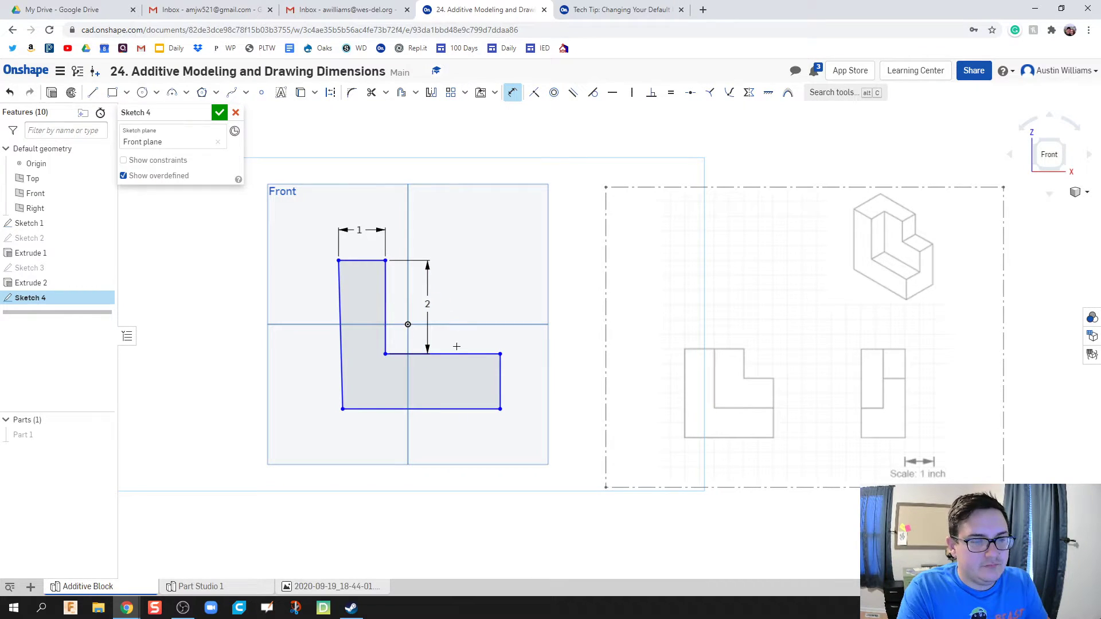
key(Escape)
- Dimension the inner horizontal edge of the L-shaped profile to 2 in
key(d)
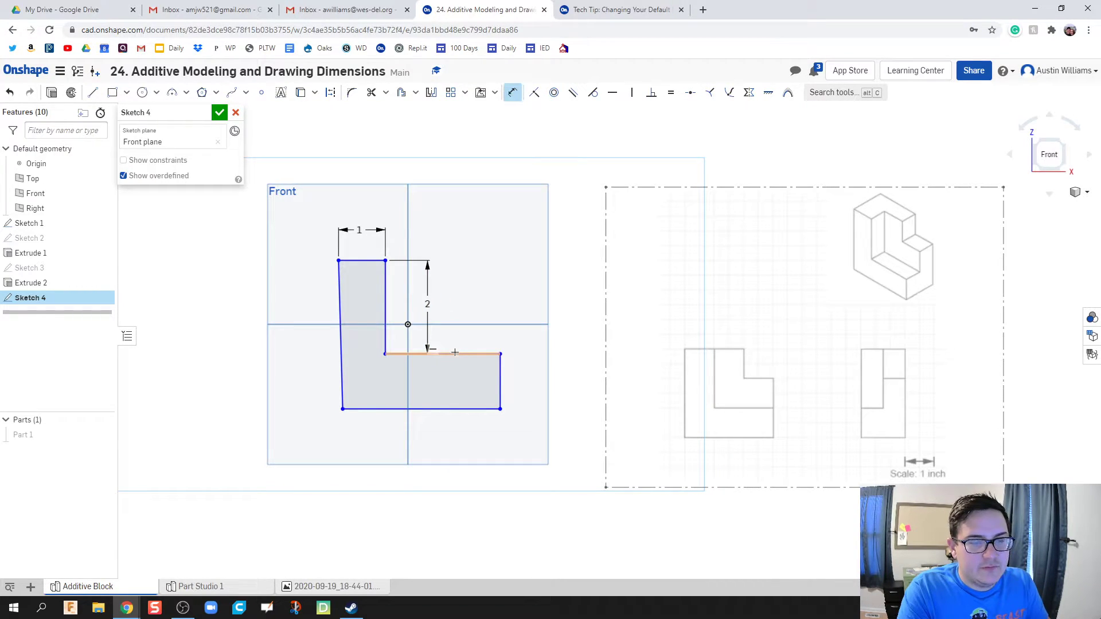
click(455, 354)
click(455, 331)
text(2)
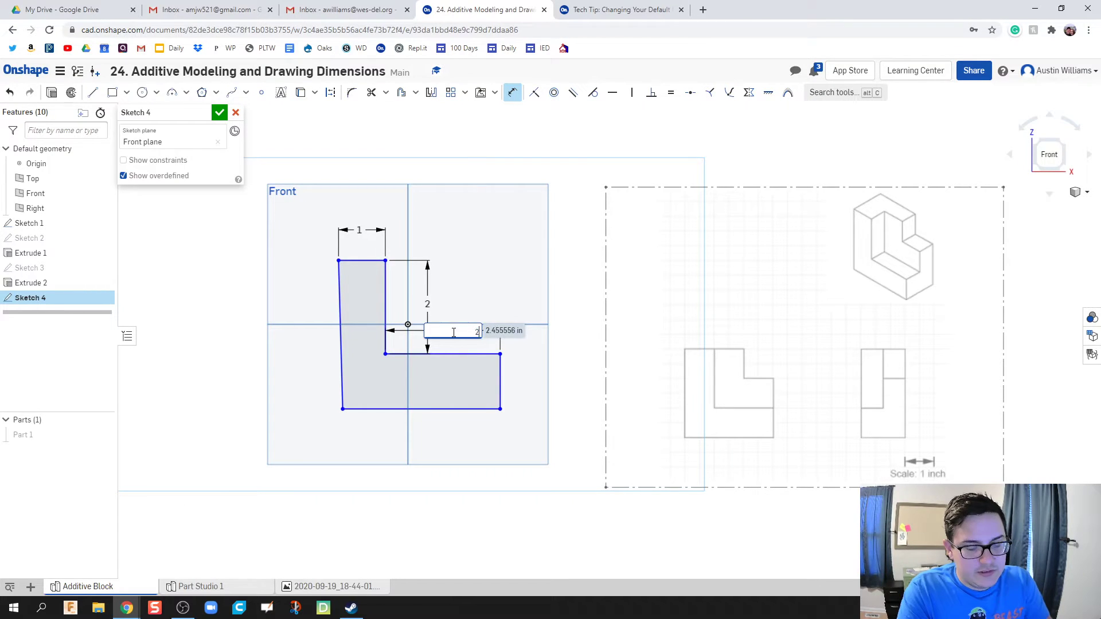
key(Return)
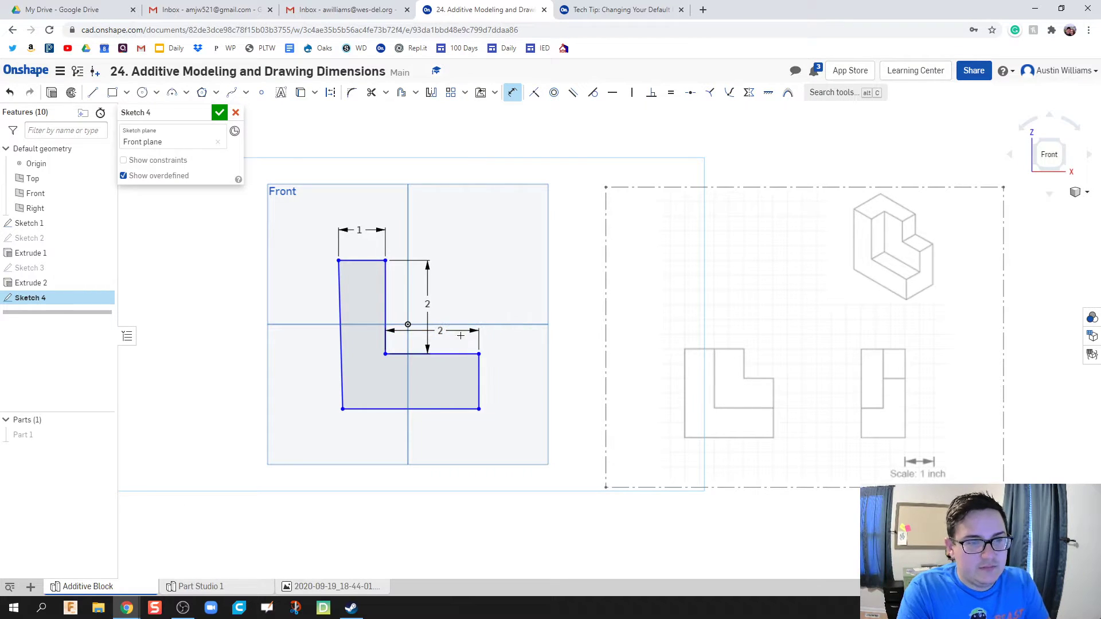
- Dimension the short end edge of the L's horizontal leg to 1 in and its bottom edge to 3 in
click(481, 377)
click(512, 389)
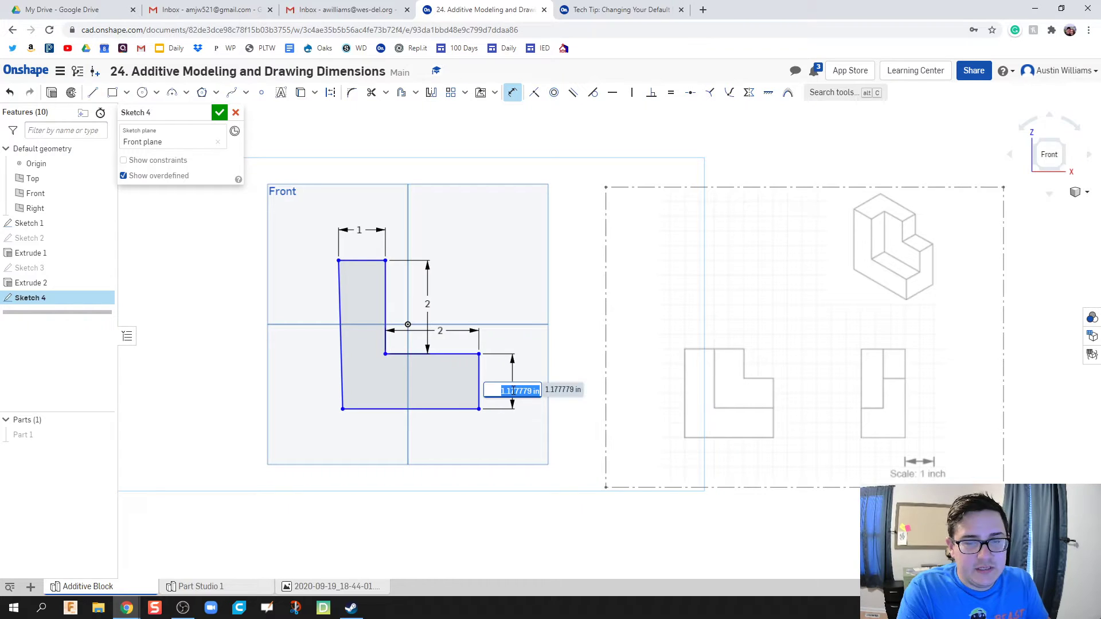
text(1)
key(Return)
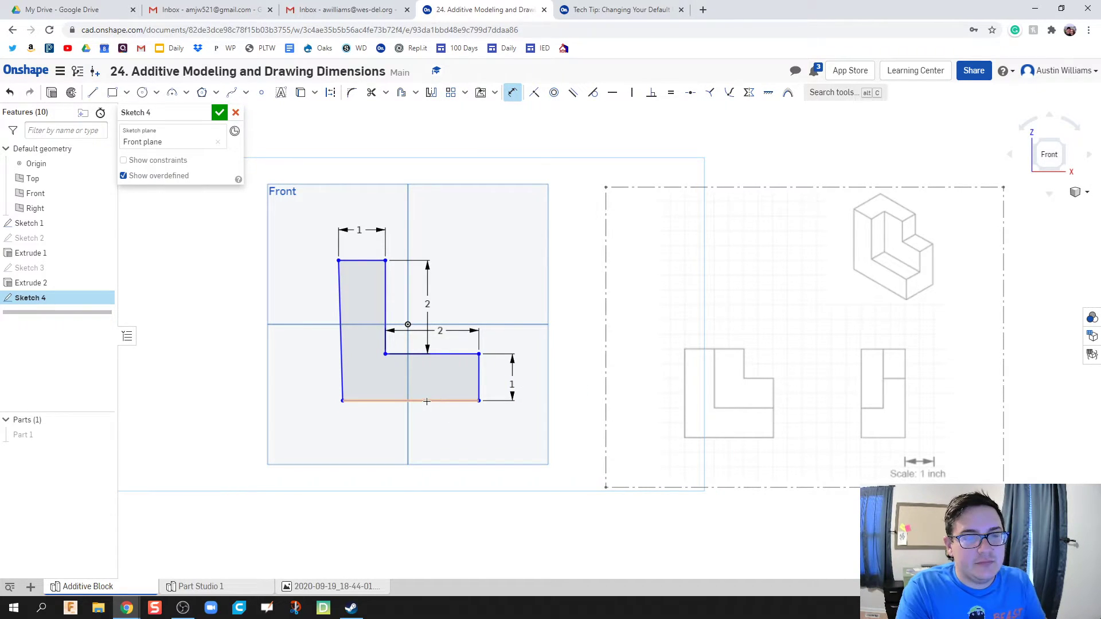
click(427, 401)
click(434, 431)
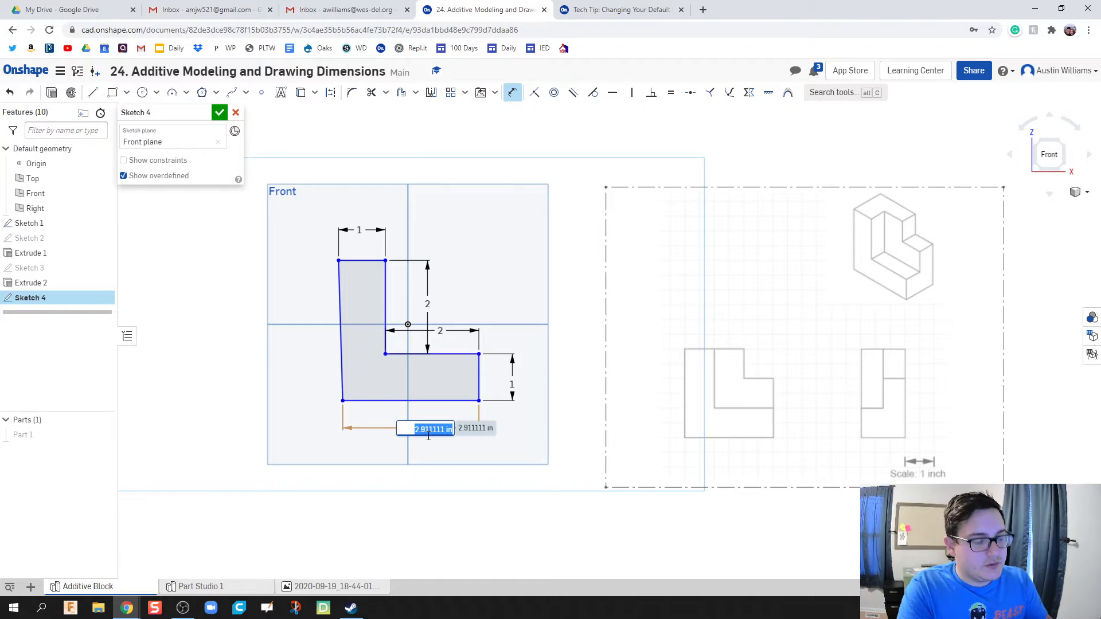
text(3)
key(Return)
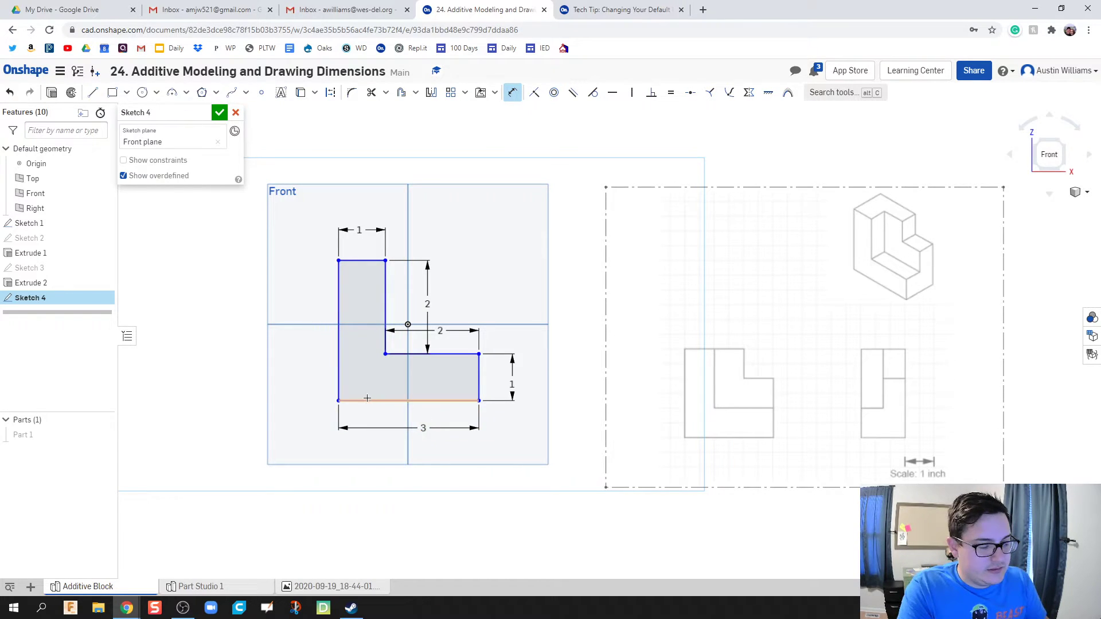
- Add a height dimension to the outer vertical edge of the L-shaped profile
click(341, 346)
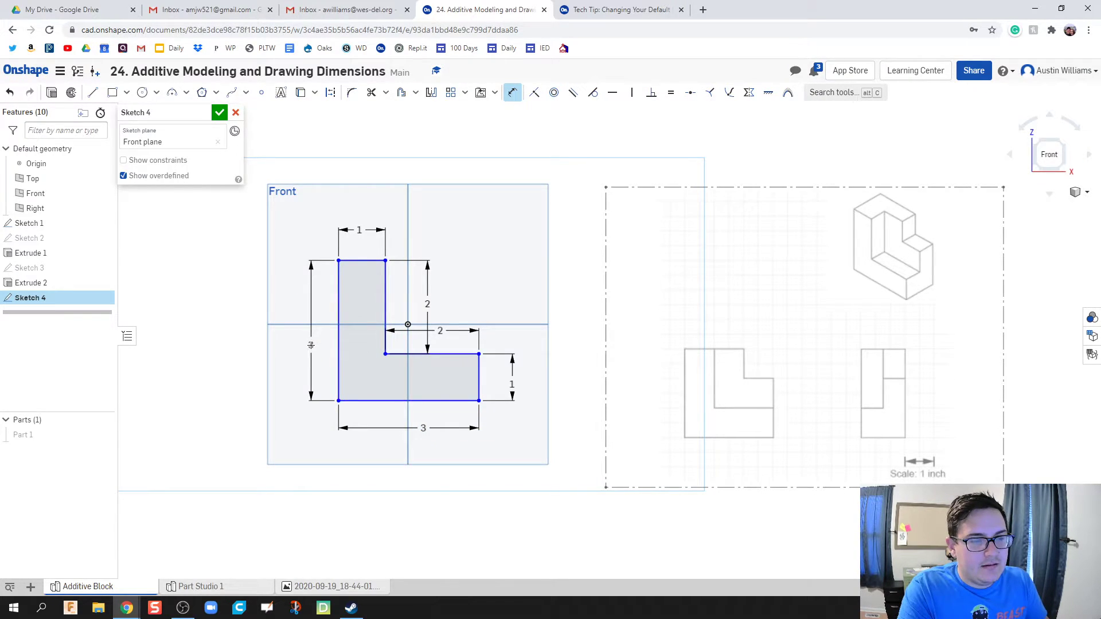
click(314, 360)
key(Return)
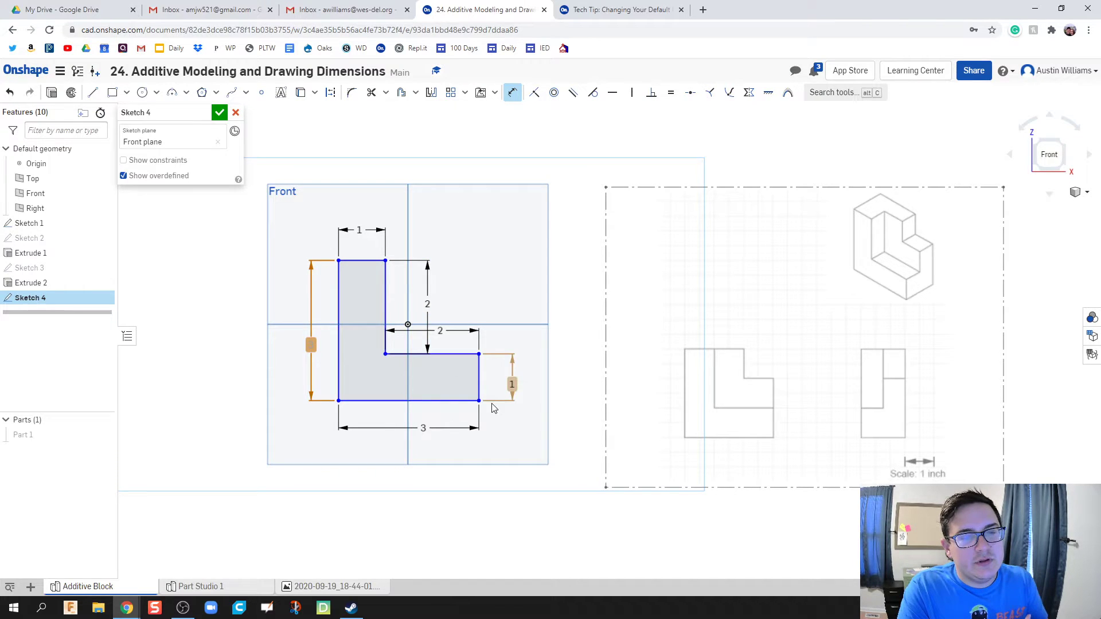
- Undo the height dimension on the L-shaped profile's outer vertical edge and finish the sketch
key(ctrl+z)
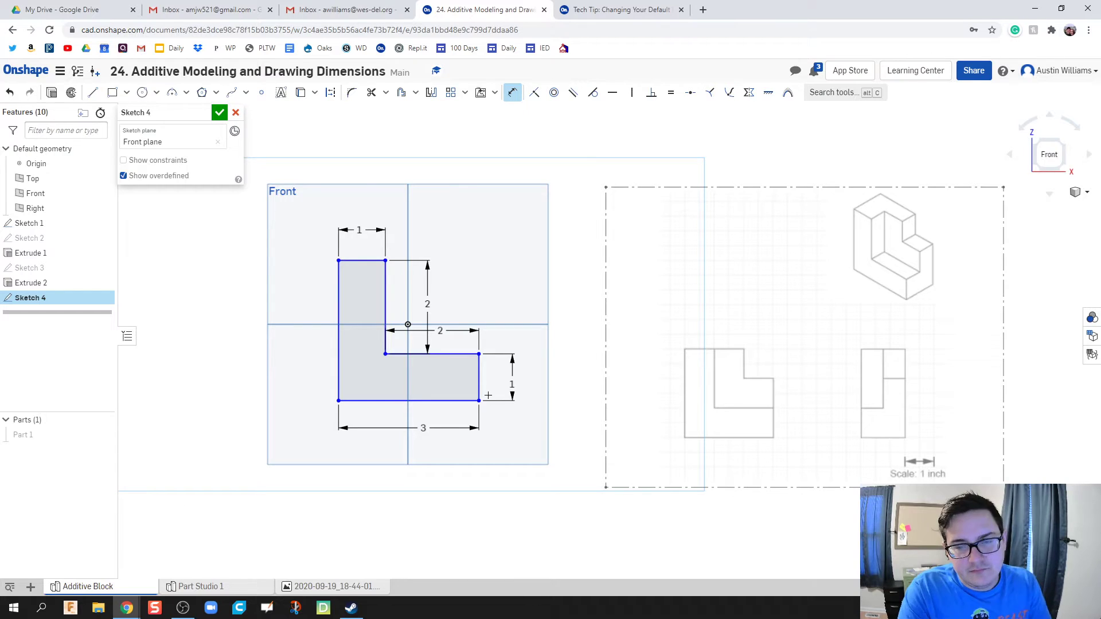
right_drag(344, 332, 255, 243)
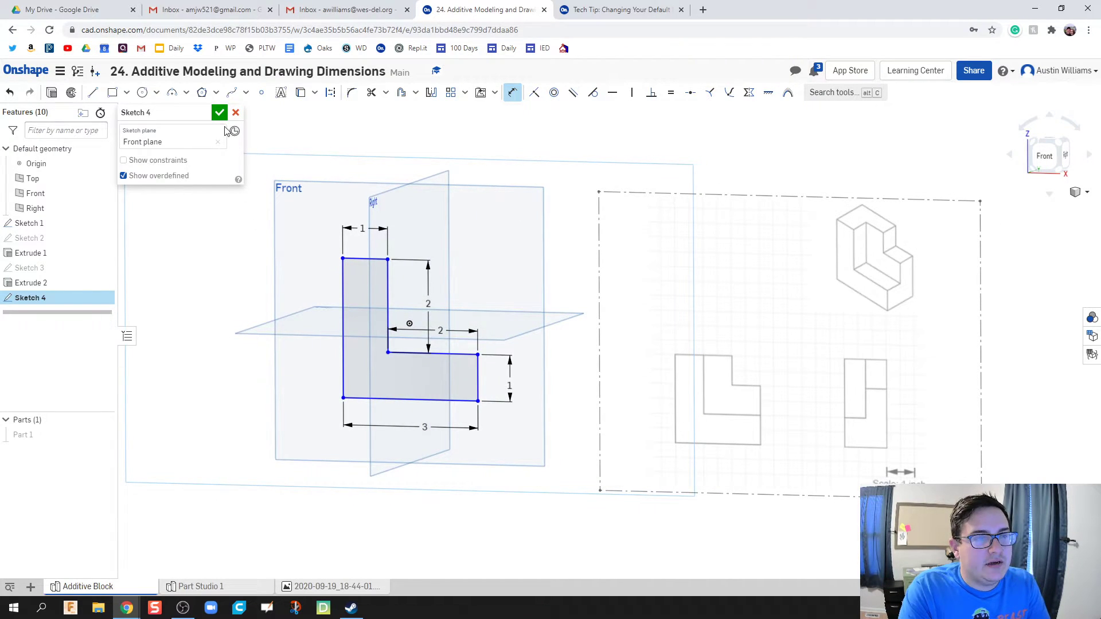
click(220, 112)
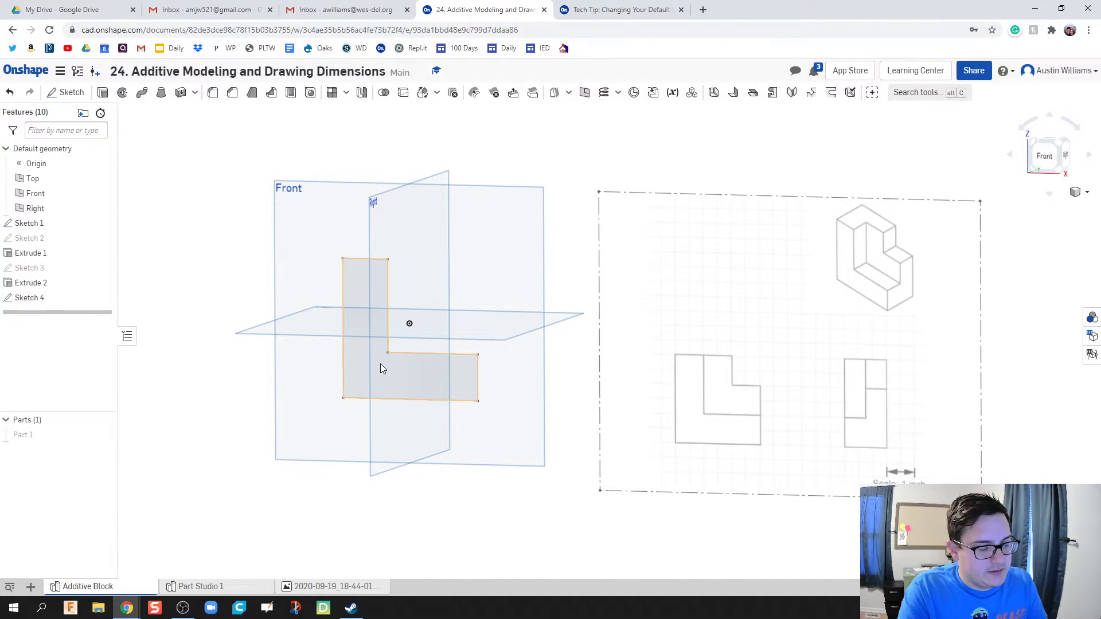
- Extrude the L-shaped profile as a new solid with a blind depth of 0.75 in
key(shift+e)
click(372, 384)
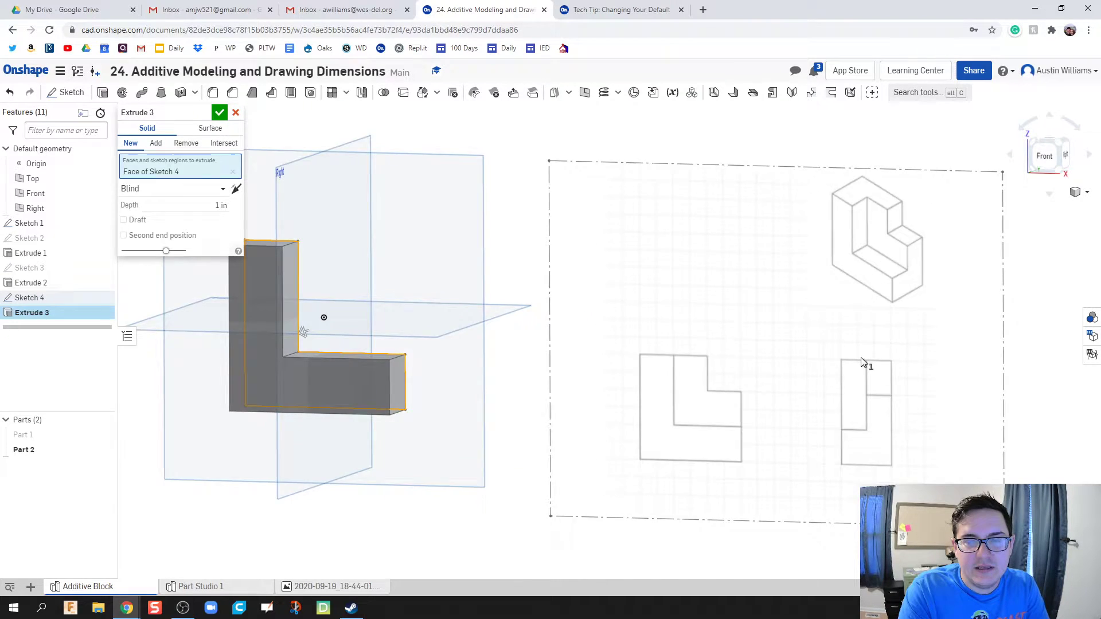
scroll(862, 359, up, 3)
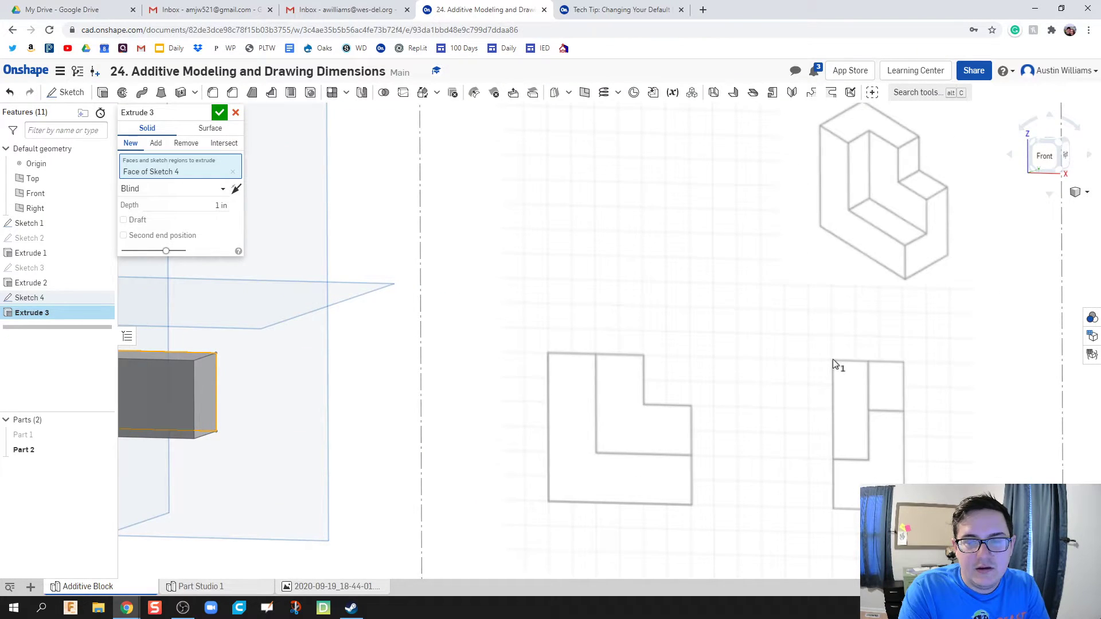
scroll(468, 378, down, 3)
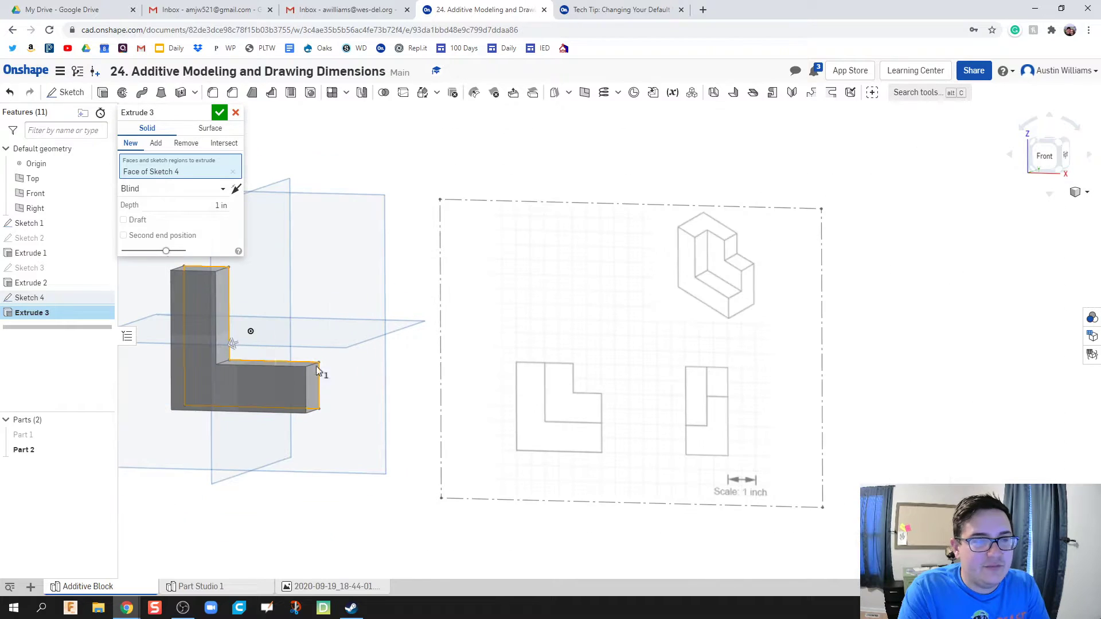
click(211, 204)
text(0.75)
key(Return)
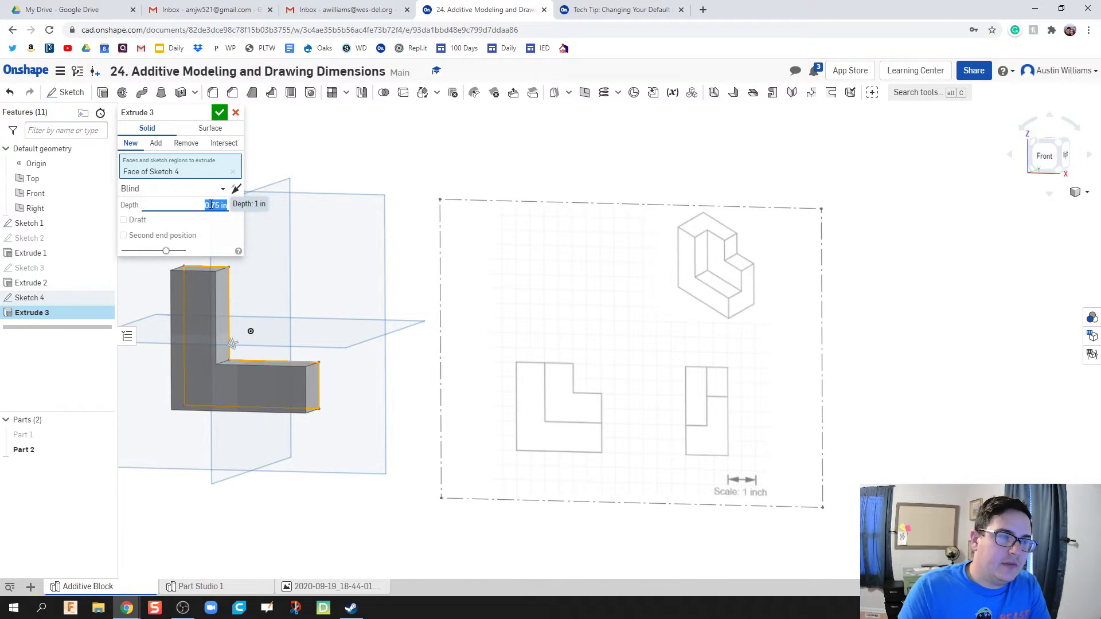
mouse_move(363, 462)
right_down()
mouse_move(344, 461)
mouse_move(385, 474)
right_up()
click(219, 112)
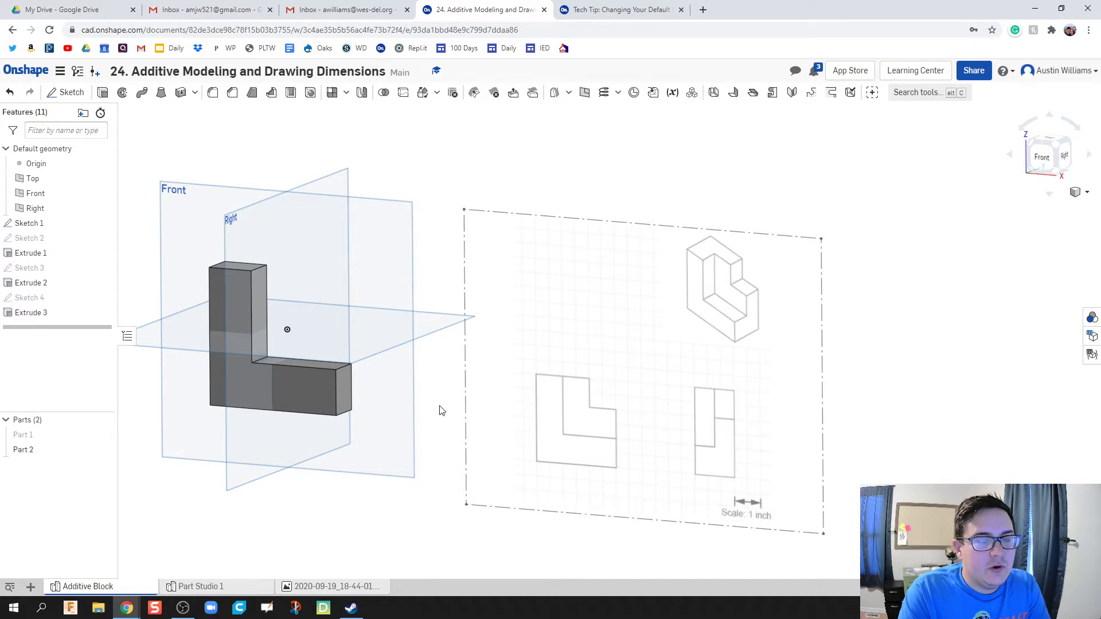
- Start a sketch on the back face of the L-shaped solid and view that face straight on
mouse_move(443, 409)
right_down()
mouse_move(330, 402)
mouse_move(289, 425)
right_up()
middle_drag(289, 425, 570, 407)
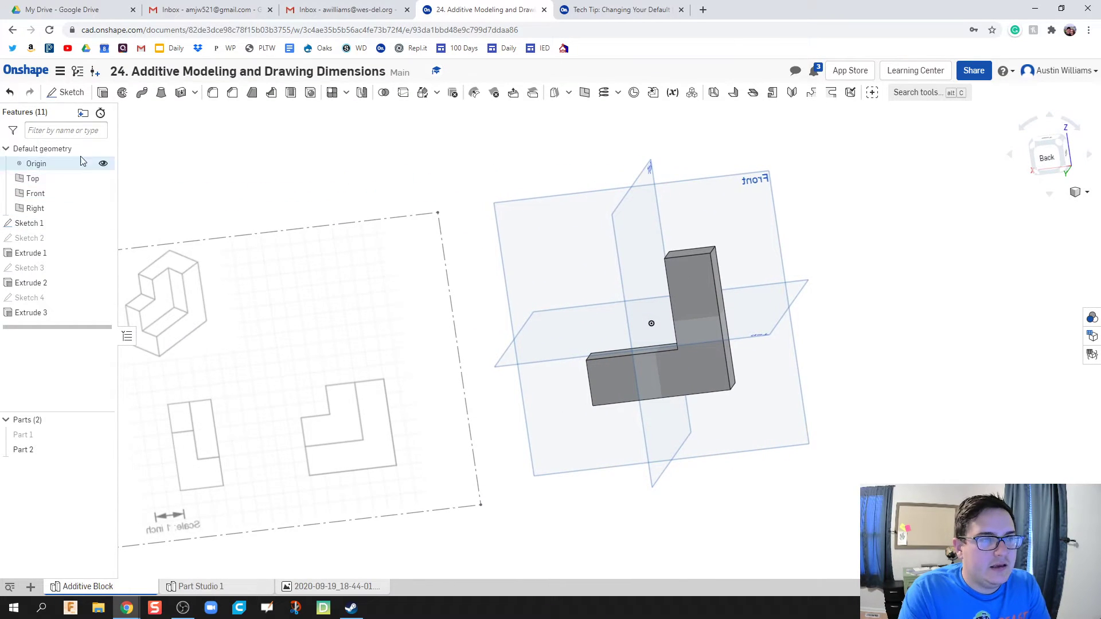
click(65, 92)
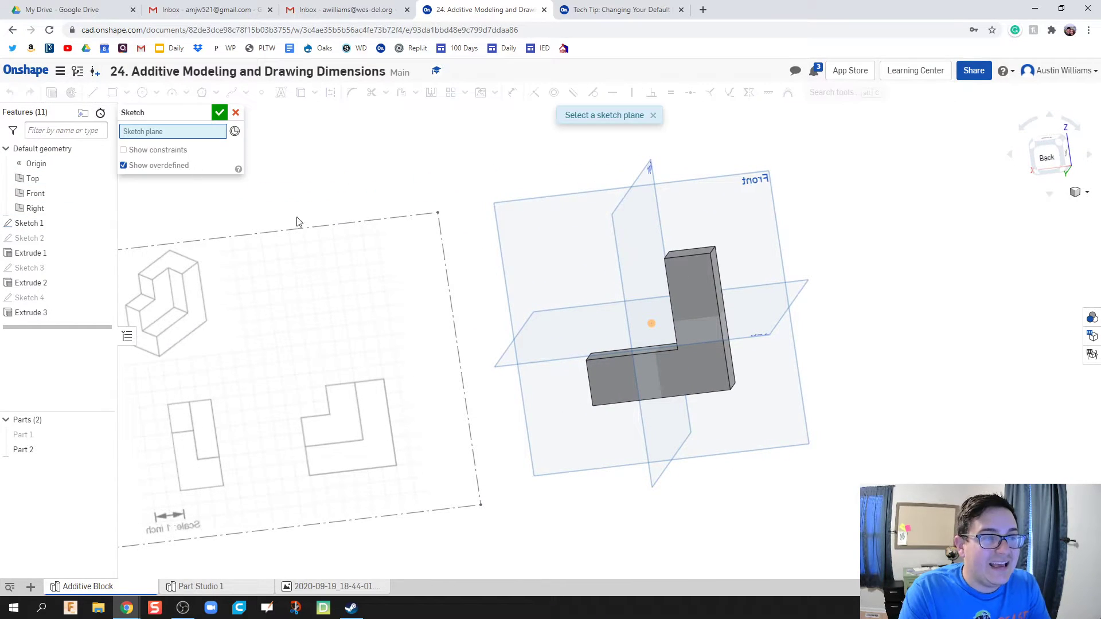
click(673, 377)
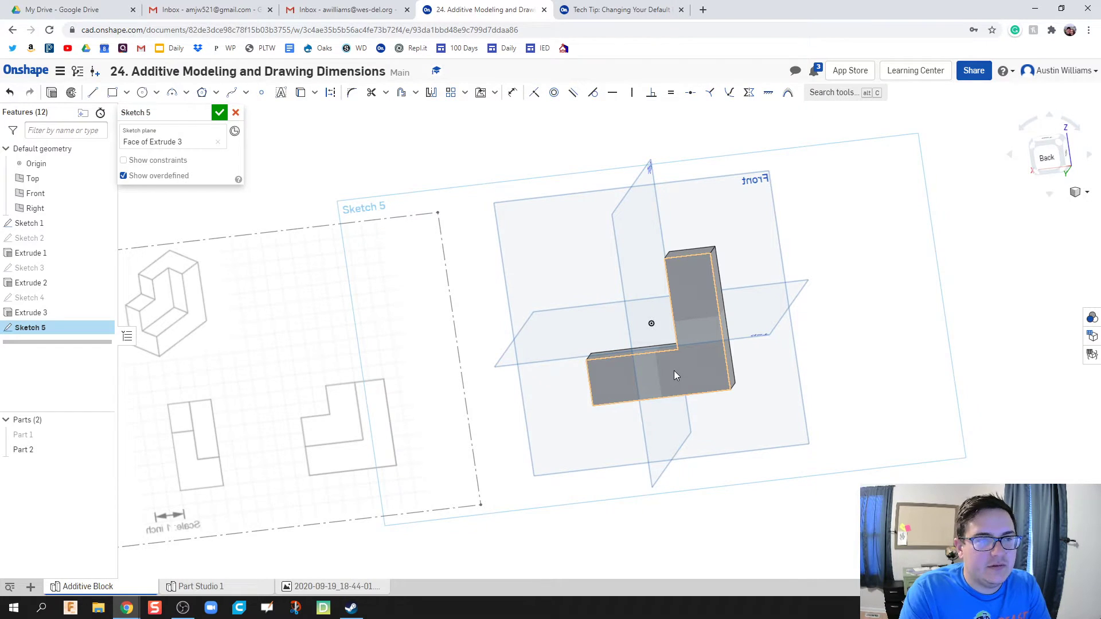
right_click(702, 367)
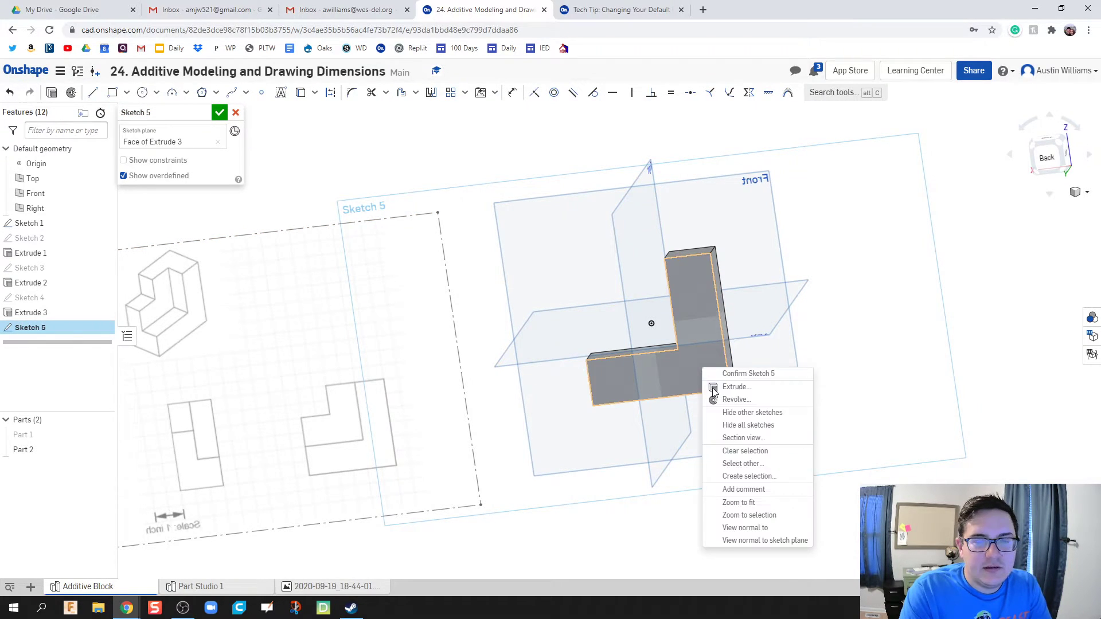
click(745, 528)
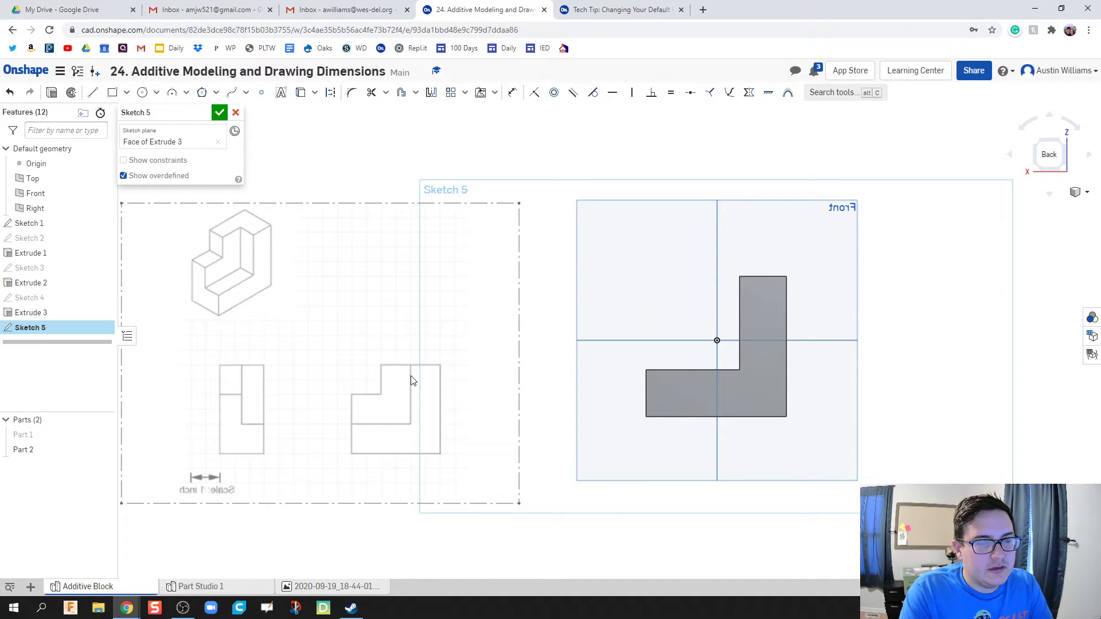
- Sketch a closed line outline around the L-shaped face's outer extents, with a corner notch about 0.87 in wide and 0.48 in high
key(l)
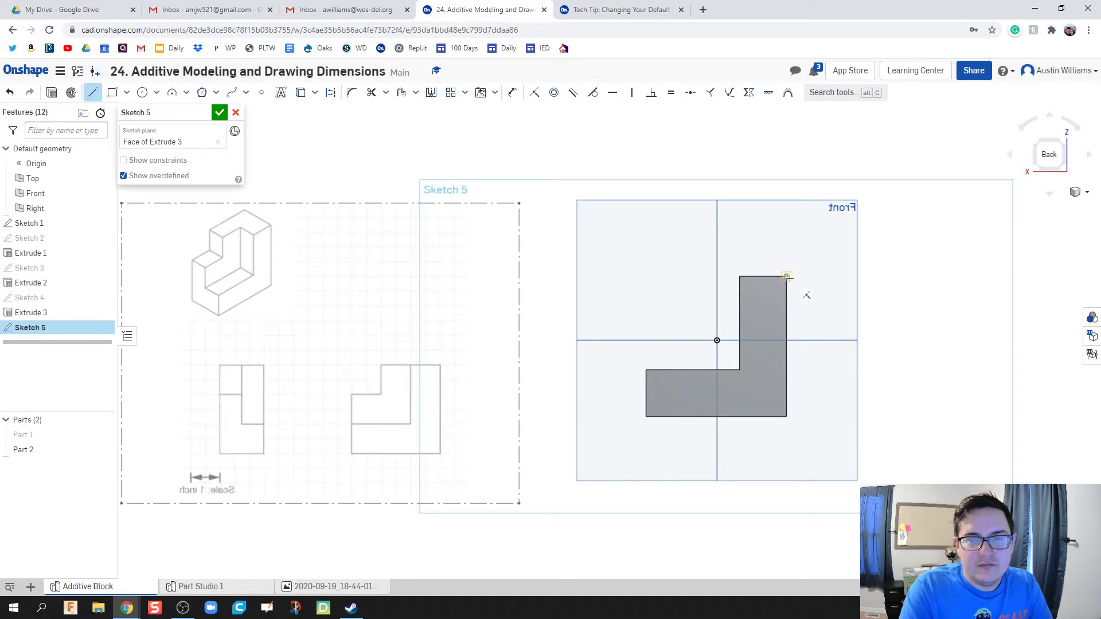
click(787, 277)
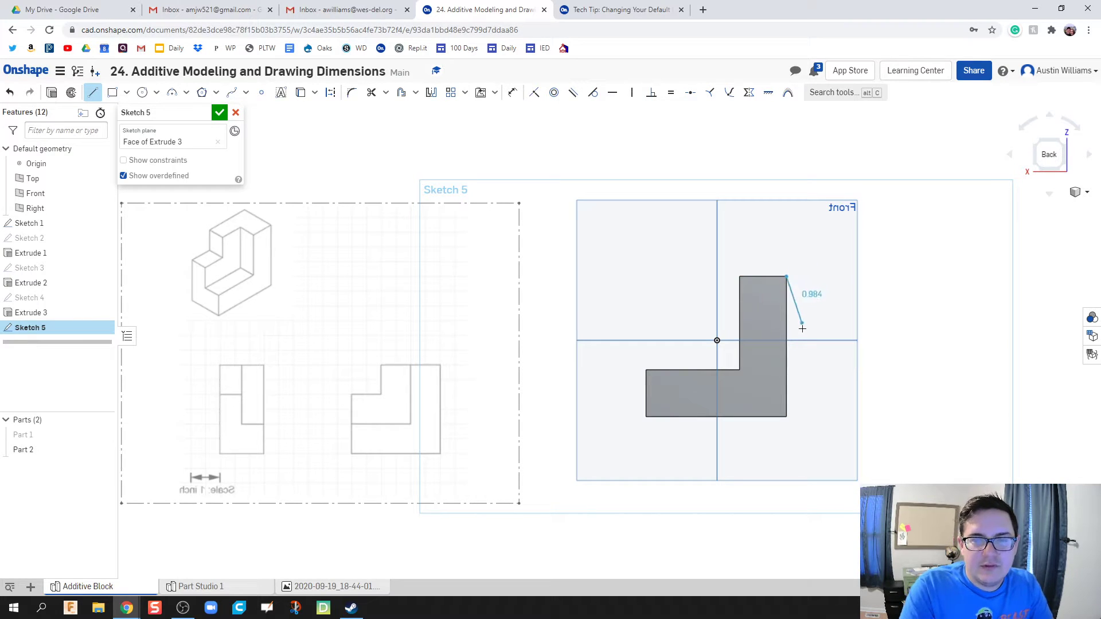
click(786, 416)
click(647, 417)
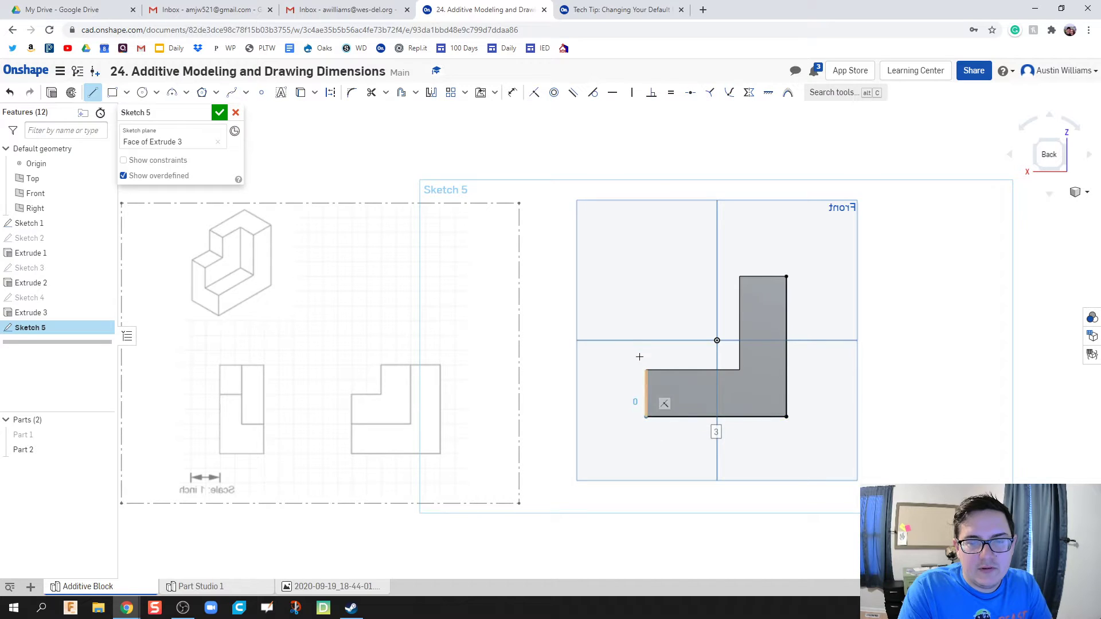
click(647, 299)
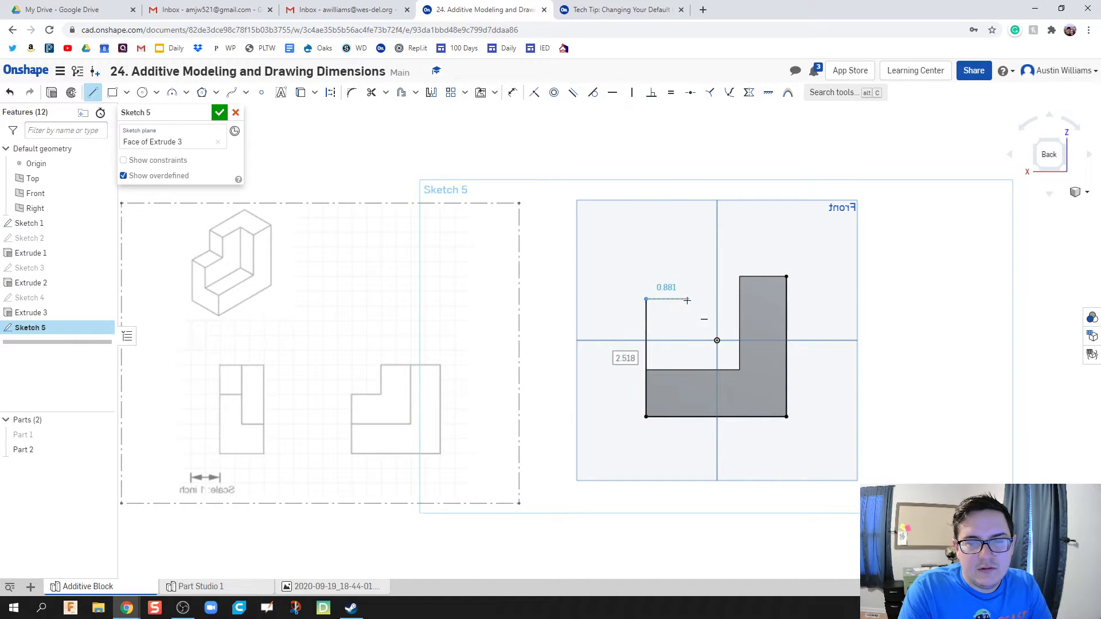
click(687, 299)
click(688, 277)
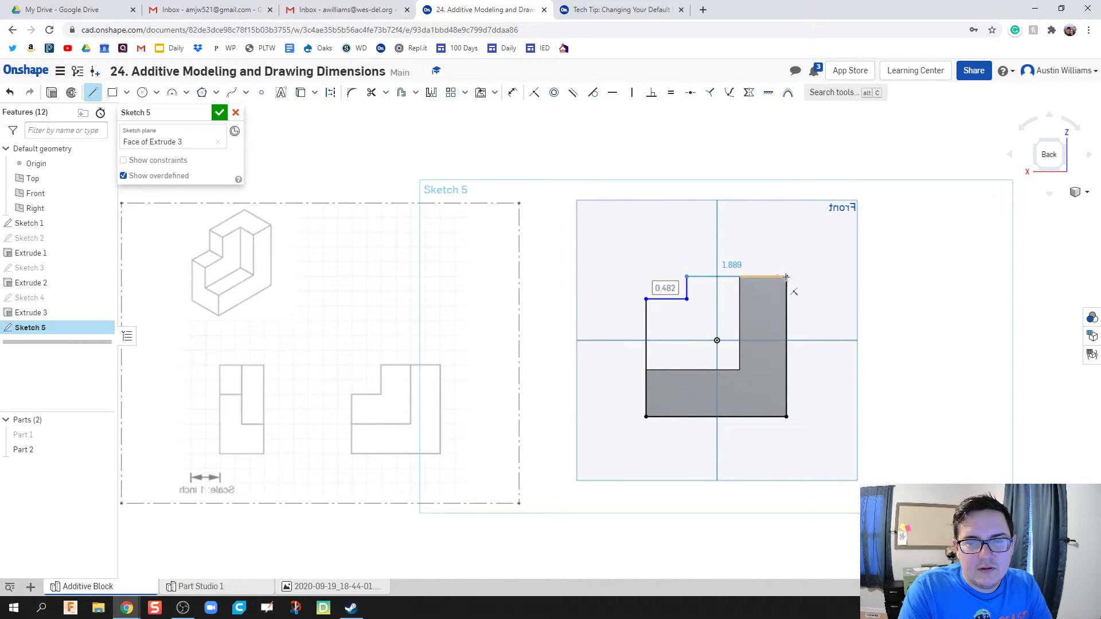
click(786, 276)
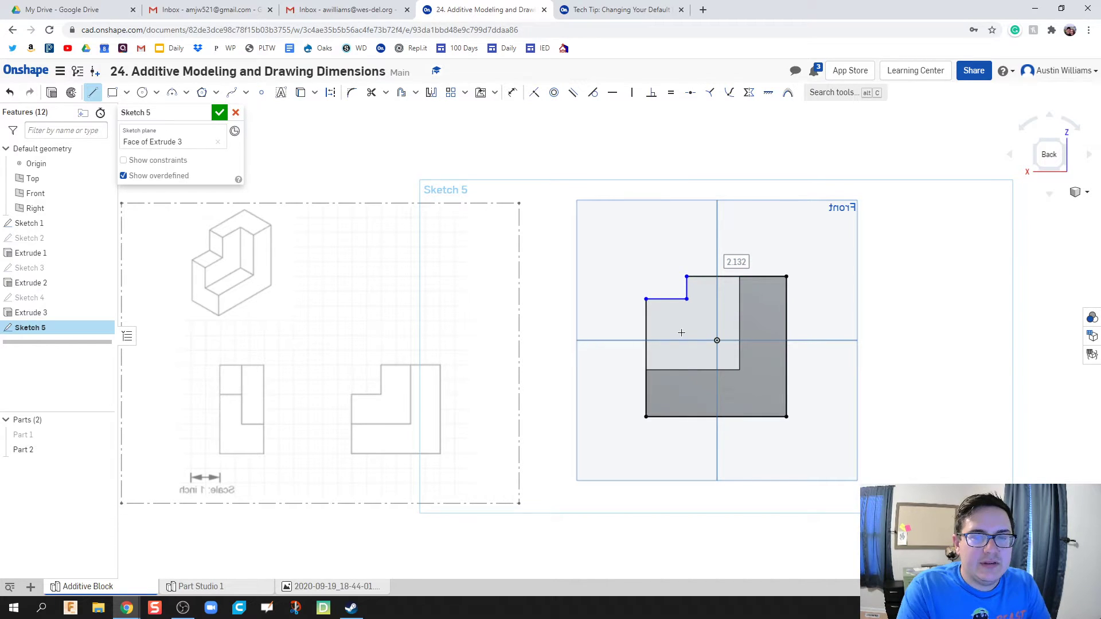
- Dimension the outline's vertical edge below the notch to 2 in and the notch's horizontal edge to 1 in
key(d)
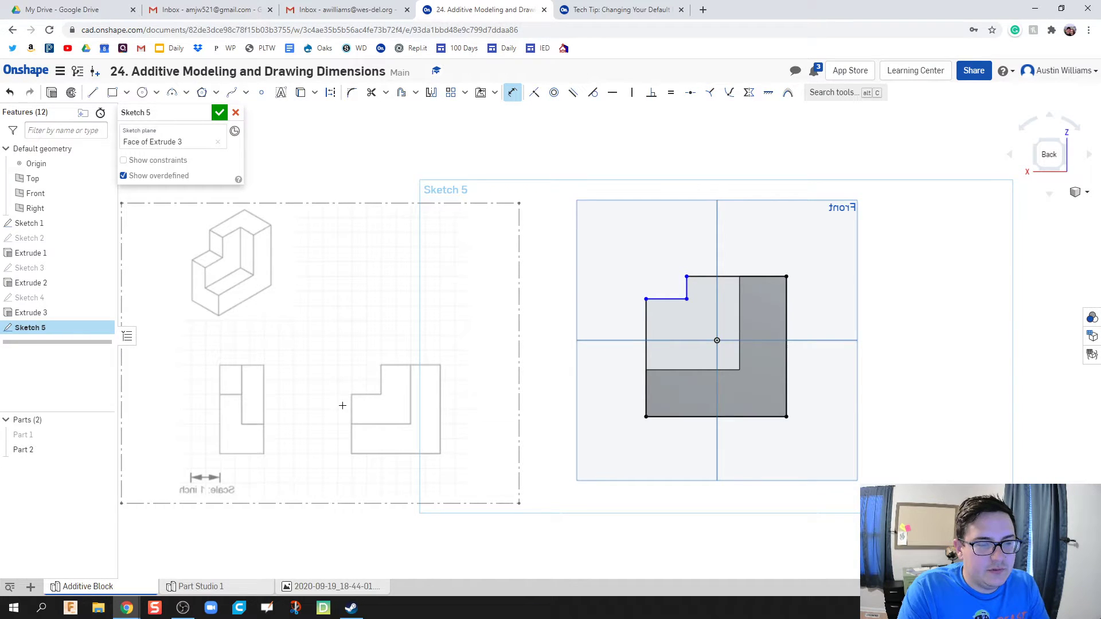
click(647, 376)
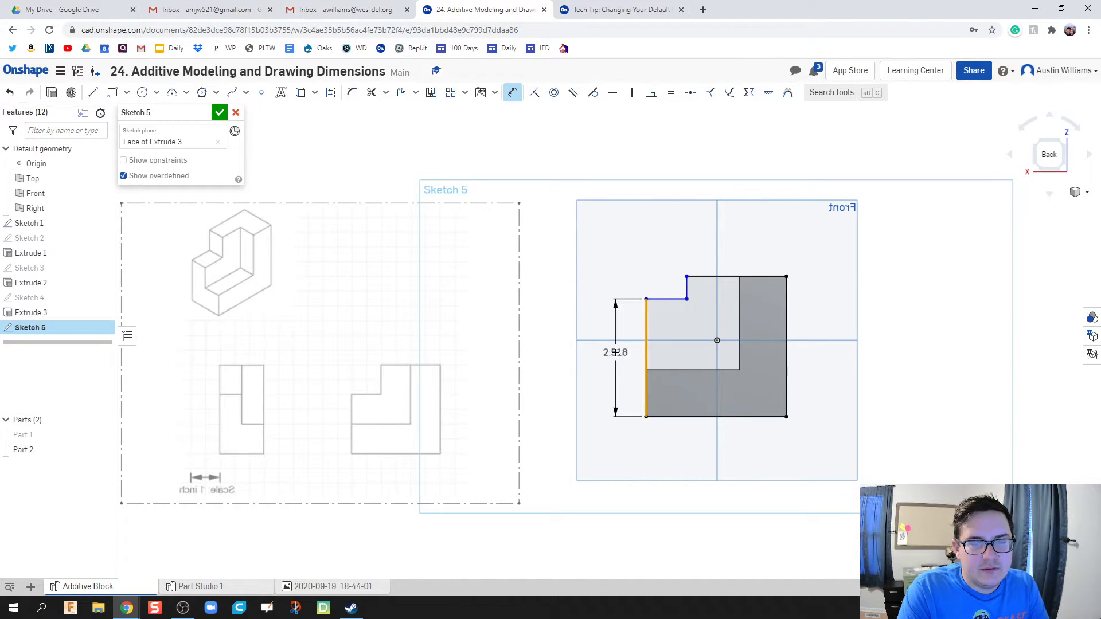
click(615, 355)
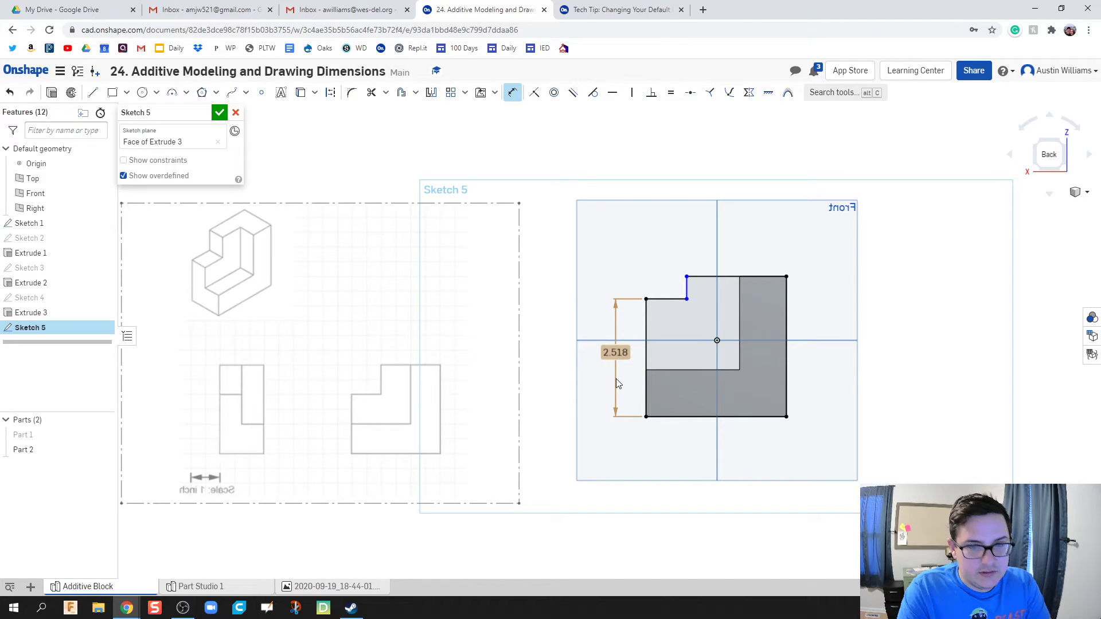
key(Return)
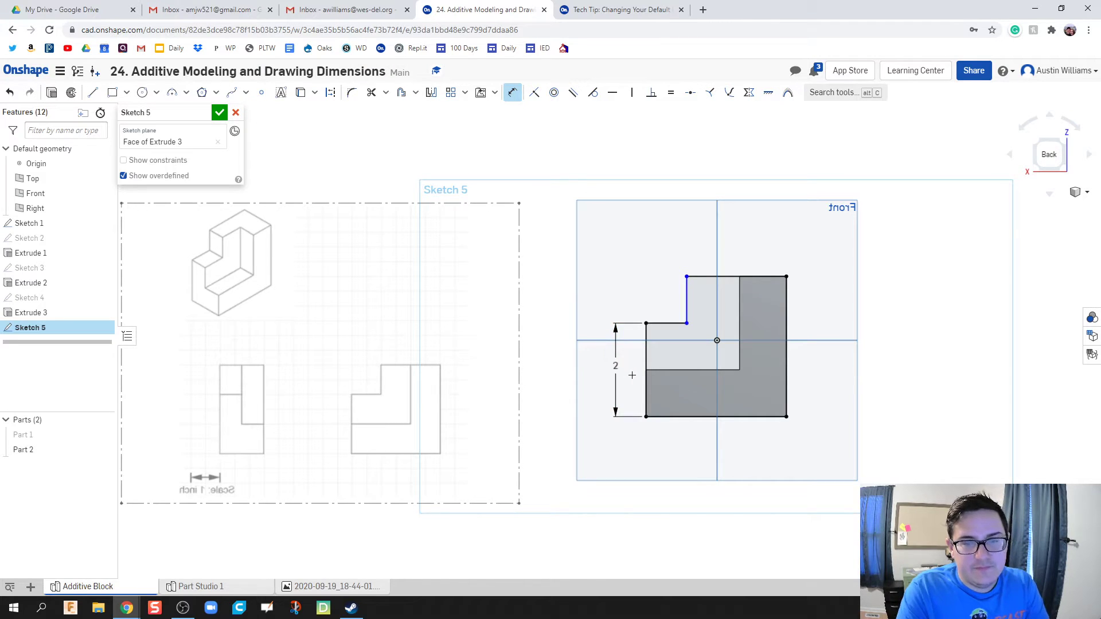
click(665, 323)
click(664, 312)
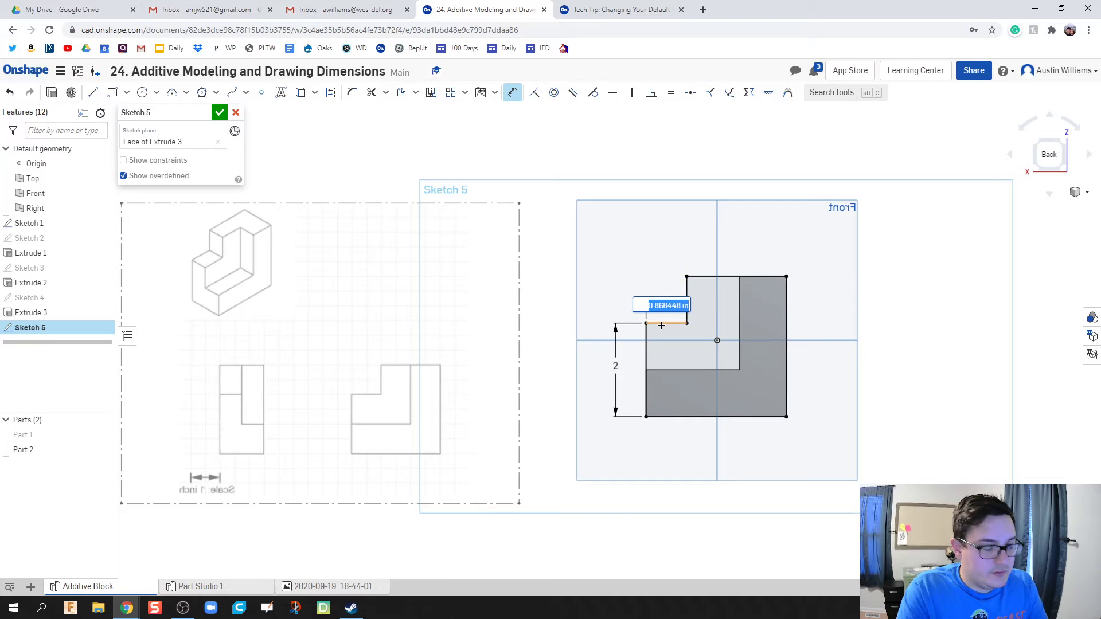
key(Return)
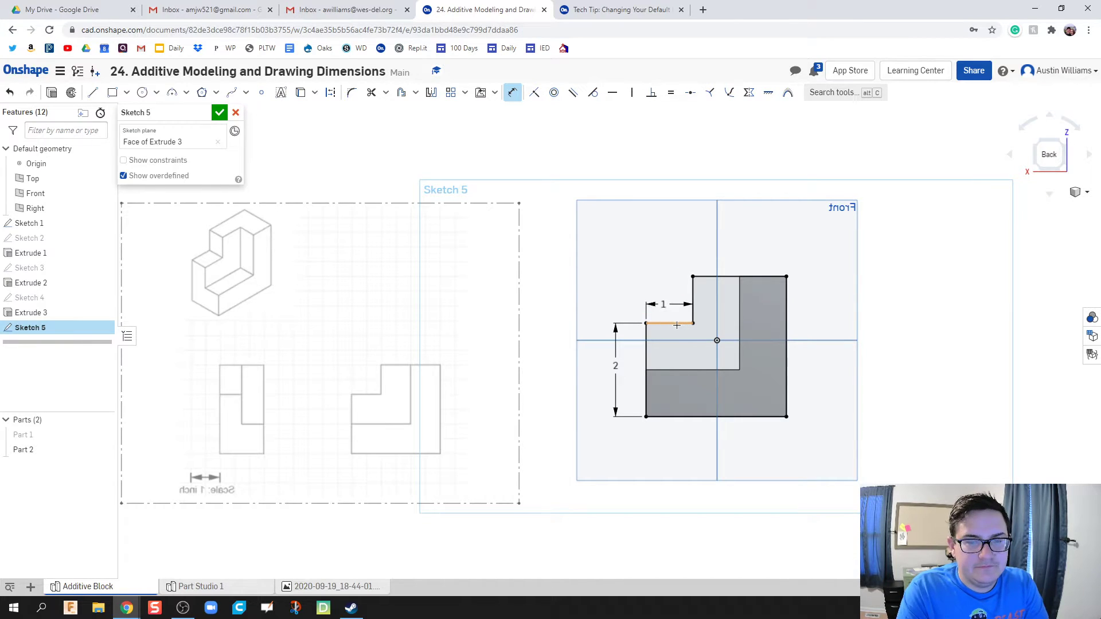
- Try adding dimensions to the notch's vertical edge and the outline's uppermost horizontal edge, and delete both dimensions
click(689, 296)
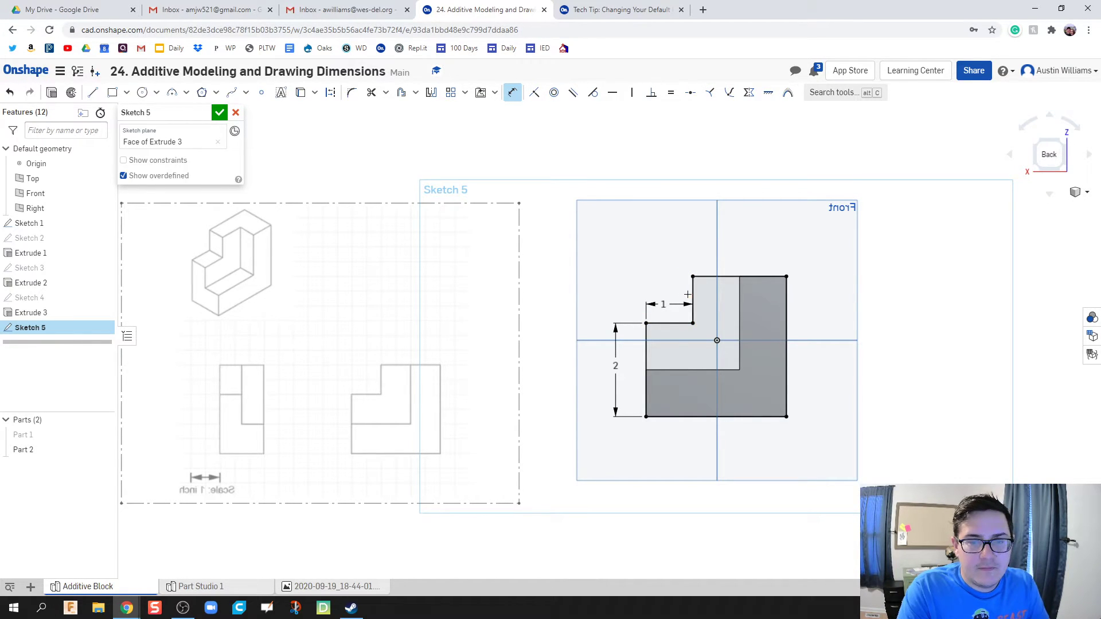
click(677, 304)
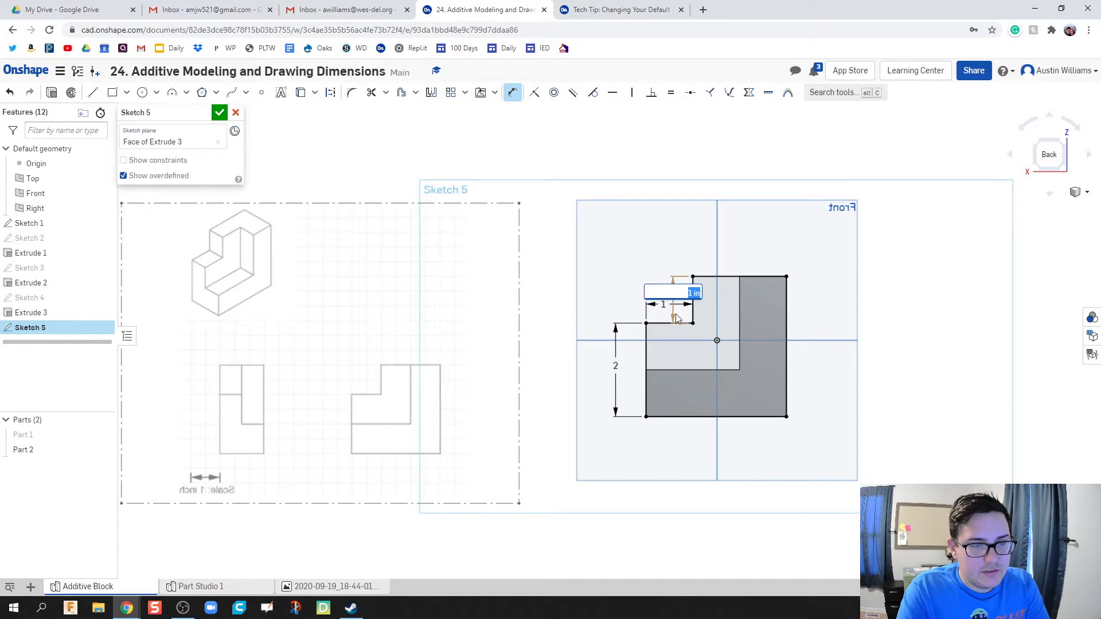
key(Return)
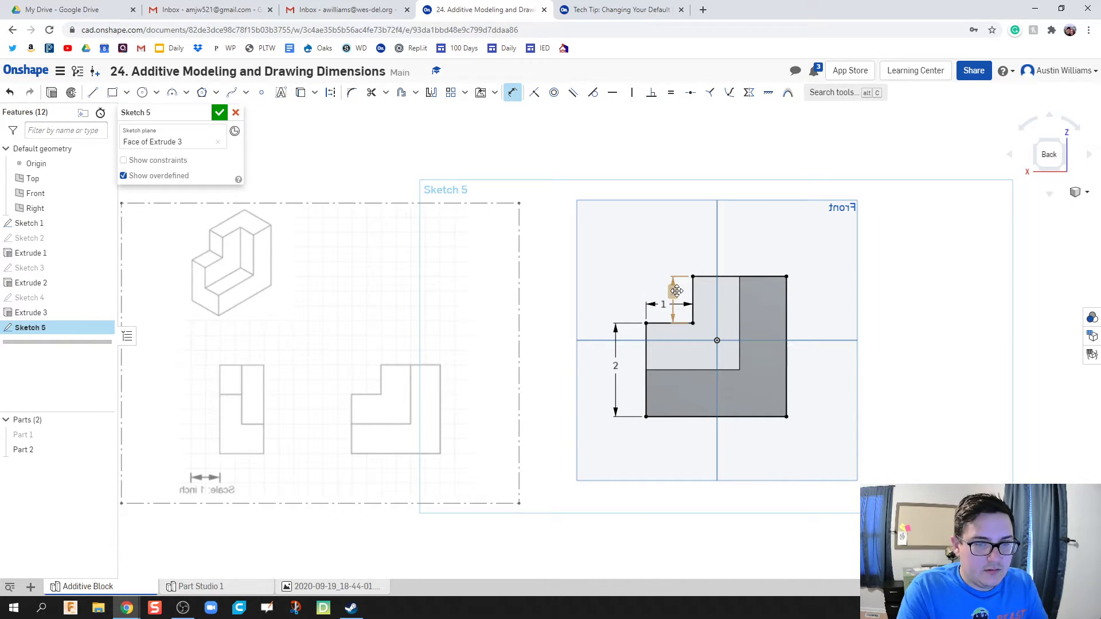
click(734, 277)
click(734, 253)
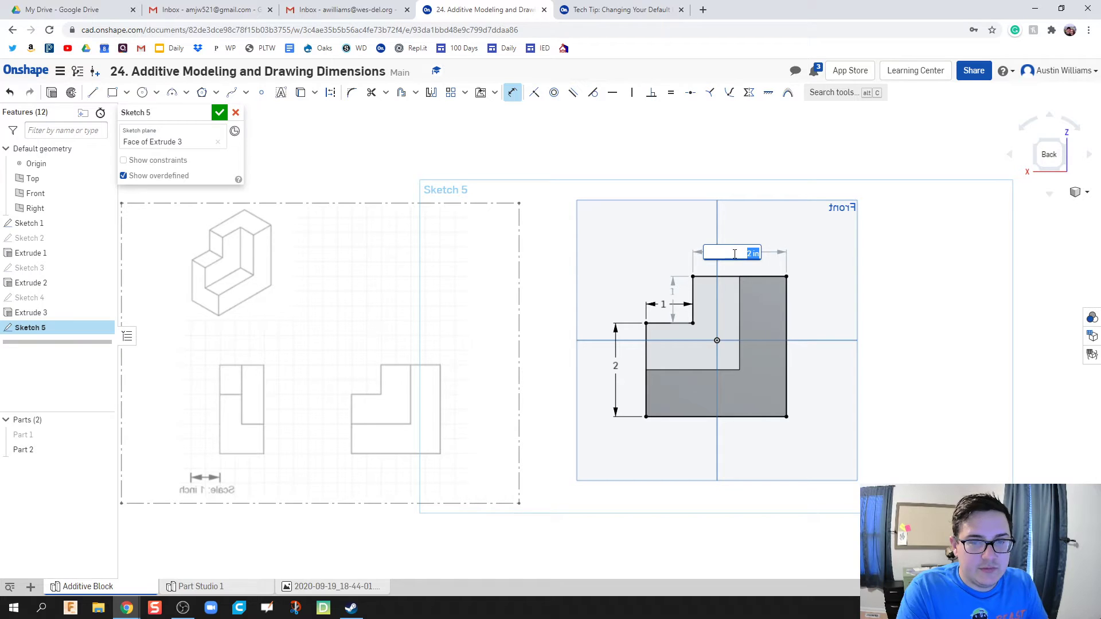
key(Return)
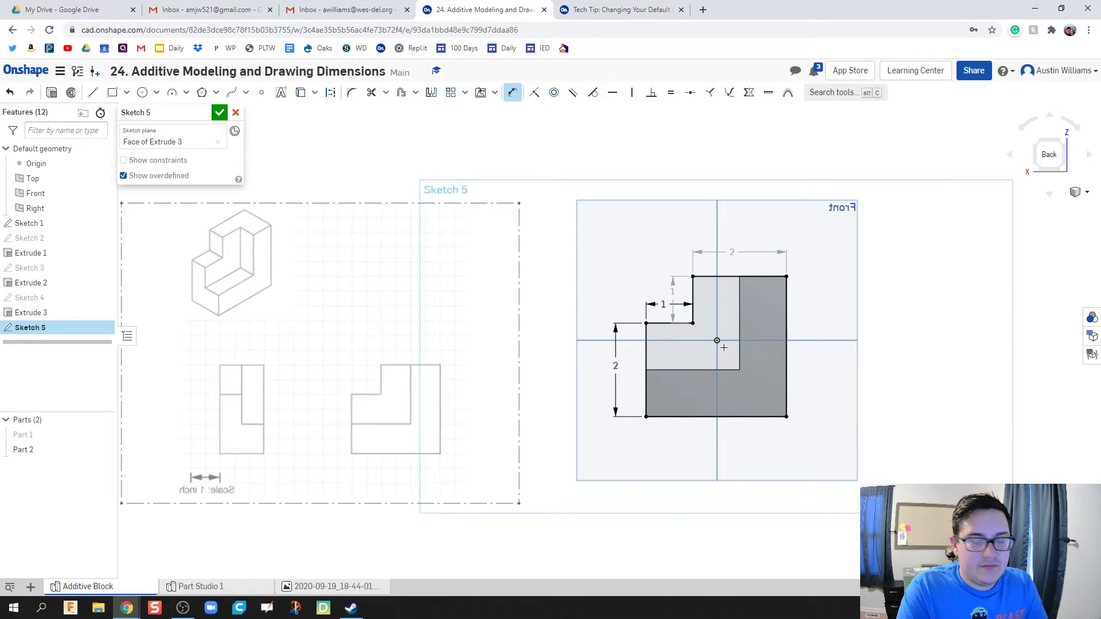
click(695, 257)
key(Delete)
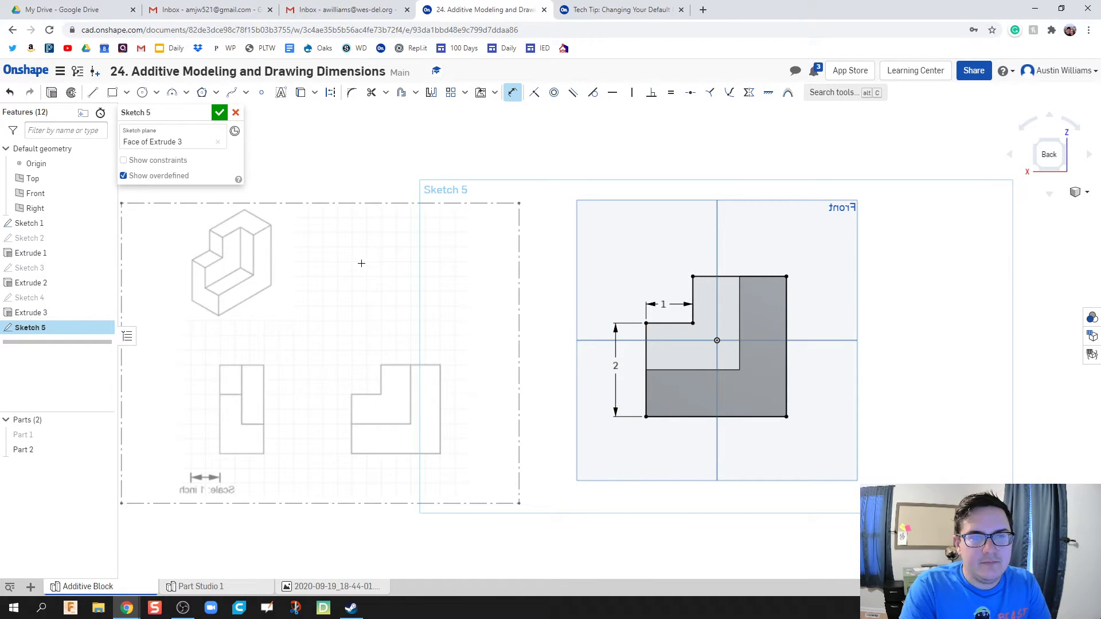
- Finish the sketch and extrude both of its regions 1 in backward, adding the material to the L-shaped solid
click(220, 113)
mouse_move(489, 340)
right_down()
mouse_move(626, 348)
mouse_move(486, 311)
mouse_move(456, 332)
right_up()
key(shift+e)
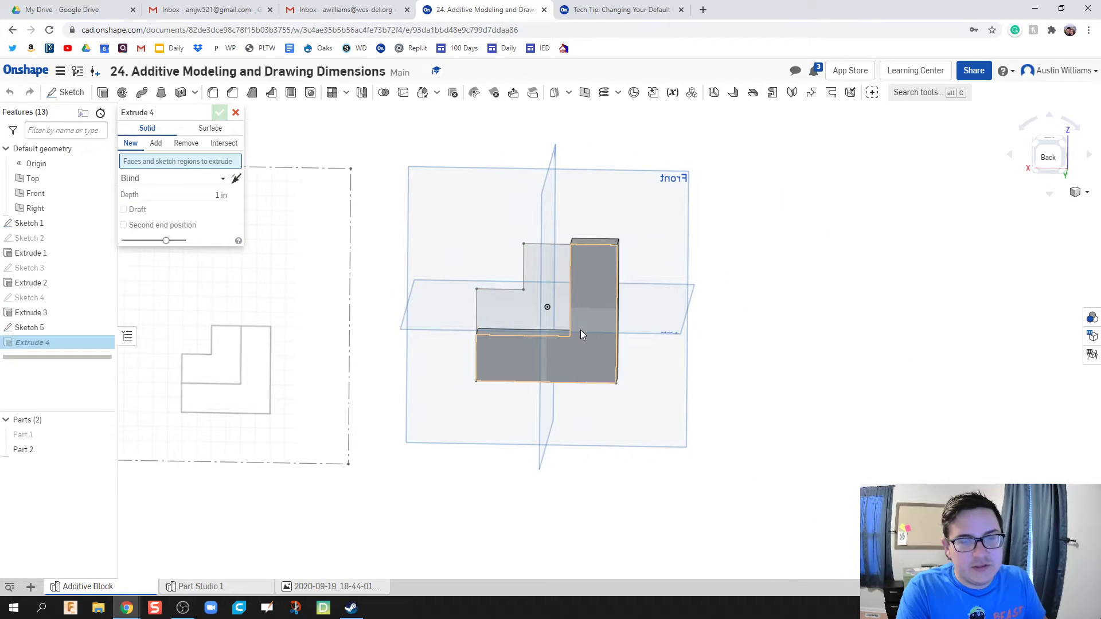
click(560, 302)
click(548, 266)
right_drag(562, 418, 732, 432)
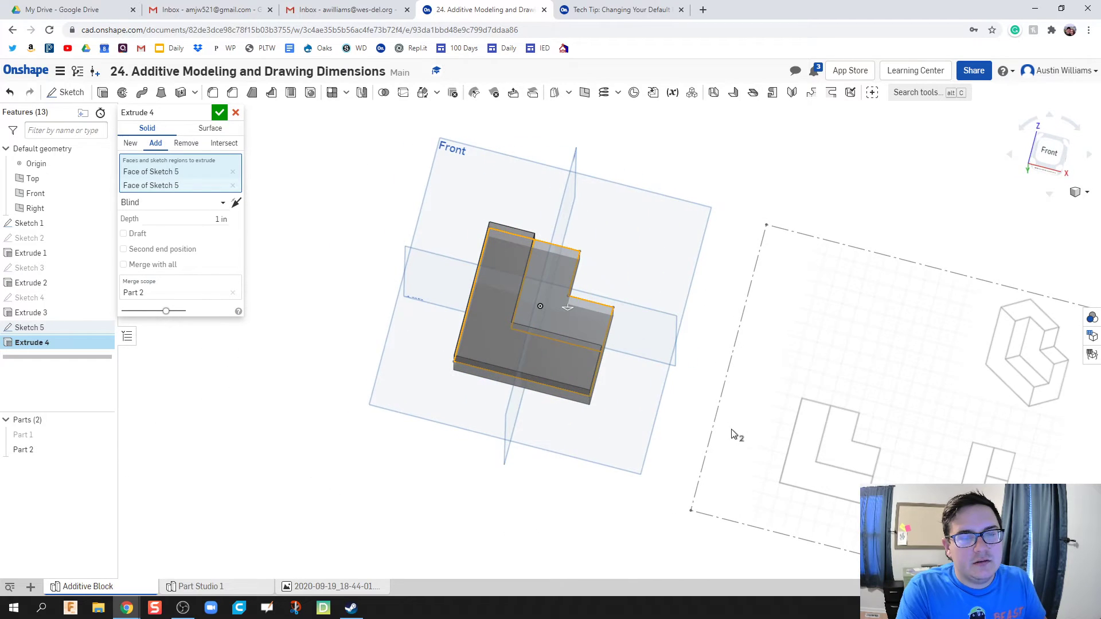
key(shift+7)
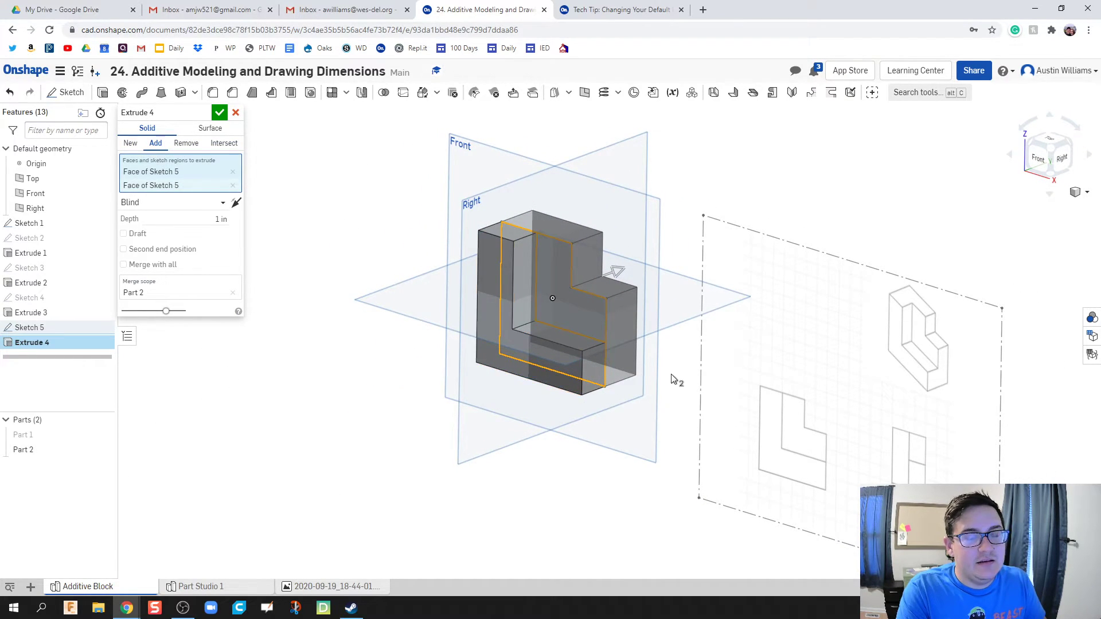
middle_drag(672, 374, 579, 344)
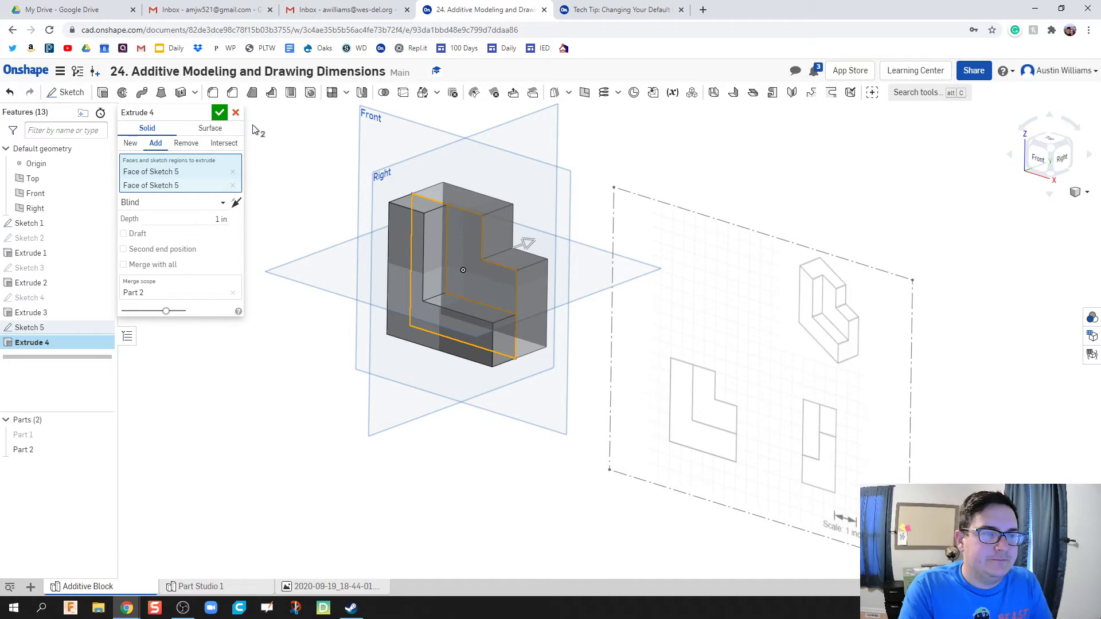
click(219, 113)
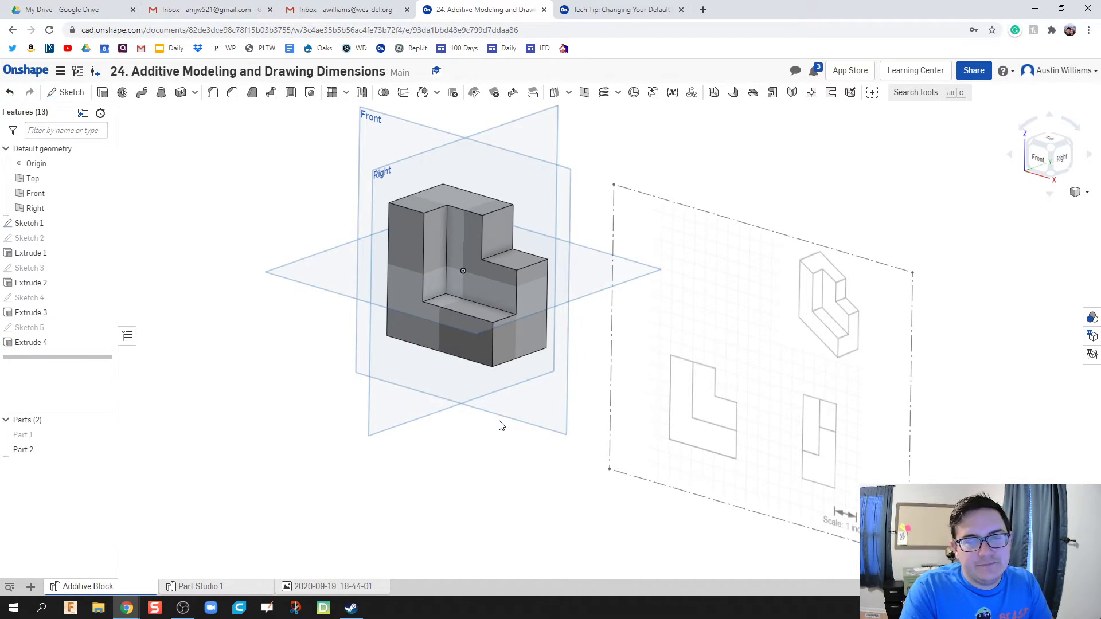
middle_drag(498, 423, 453, 411)
mouse_move(453, 411)
right_down()
mouse_move(452, 394)
mouse_move(453, 405)
right_up()
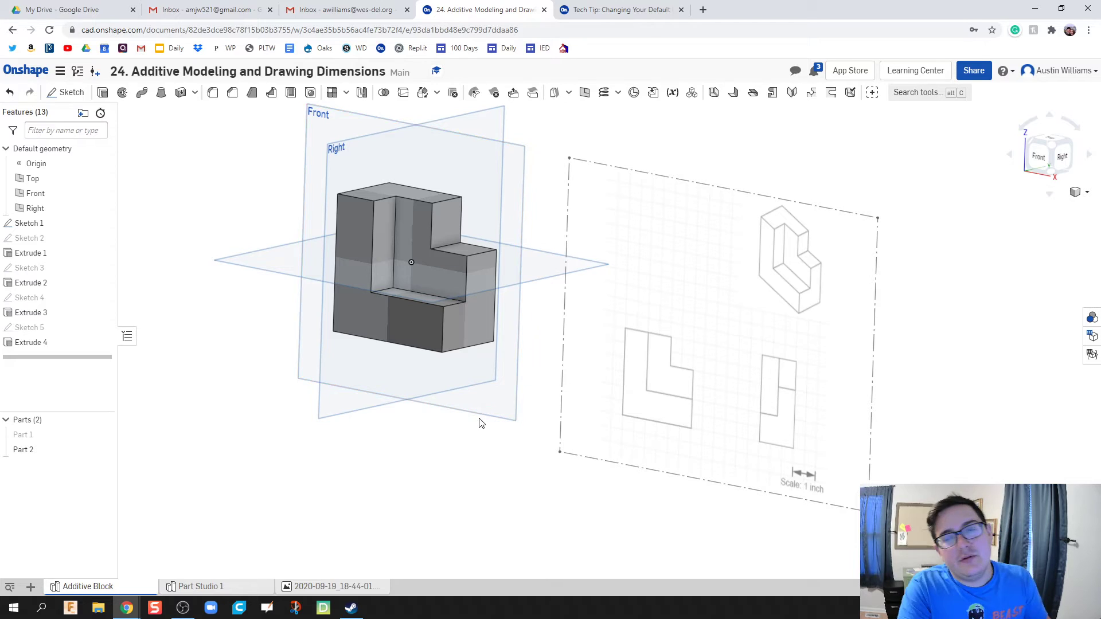
- Create a new drawing without views from Onshape's ANSI_A_INCH.dwt template
click(31, 586)
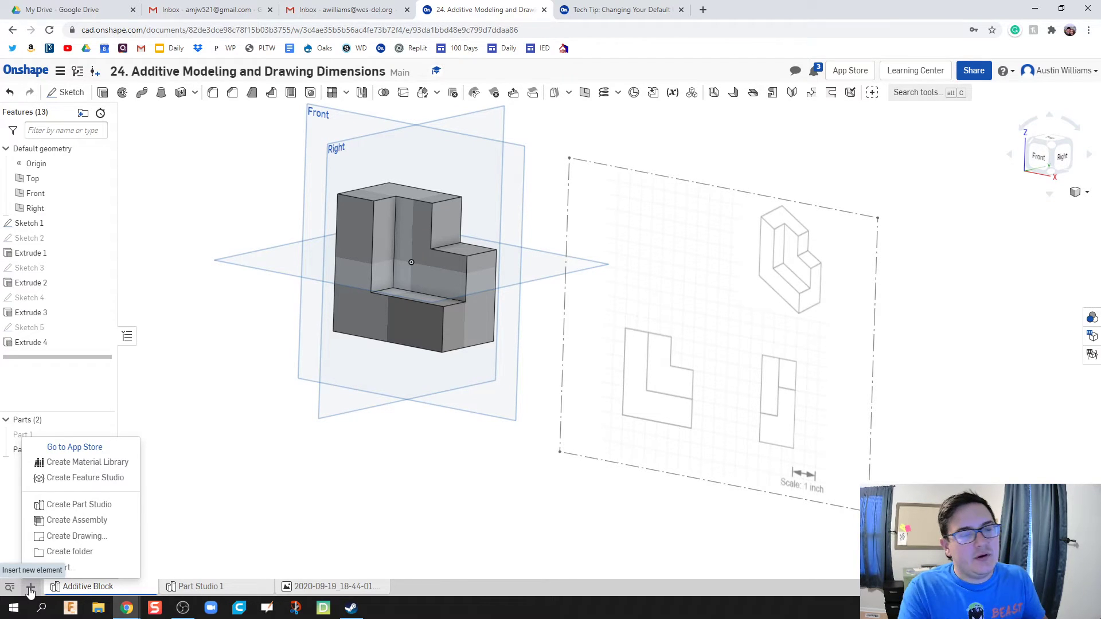
click(90, 538)
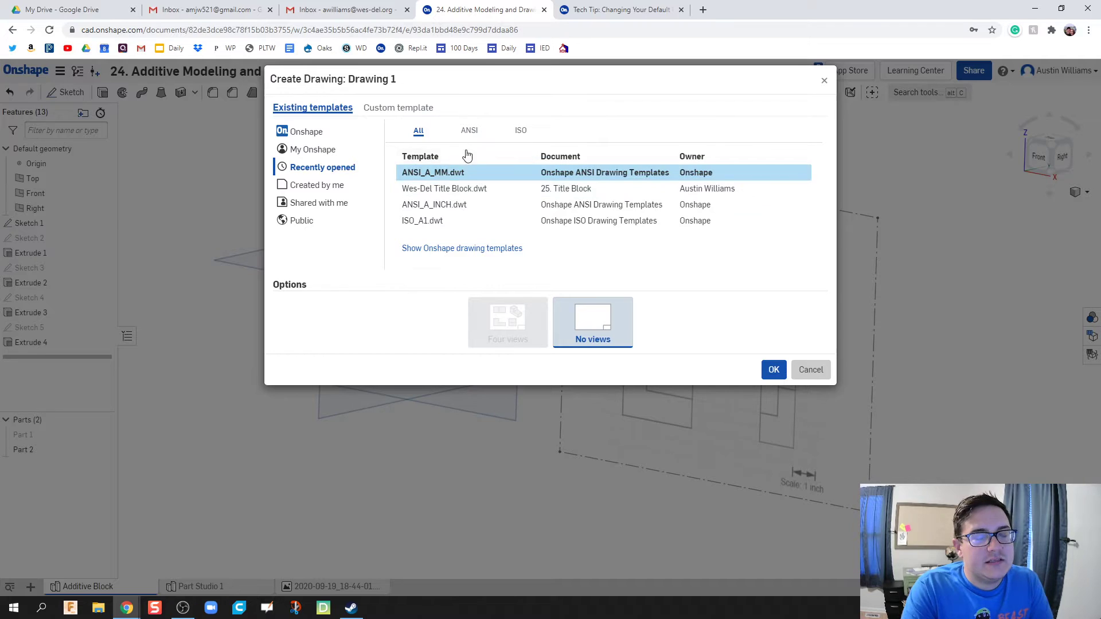
click(321, 131)
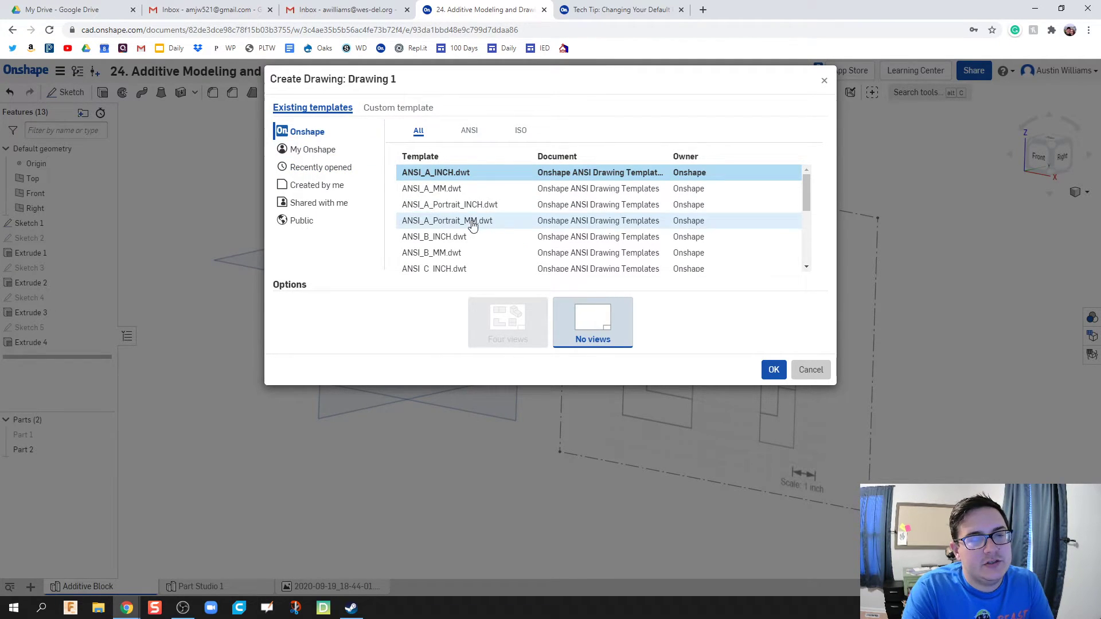
click(447, 193)
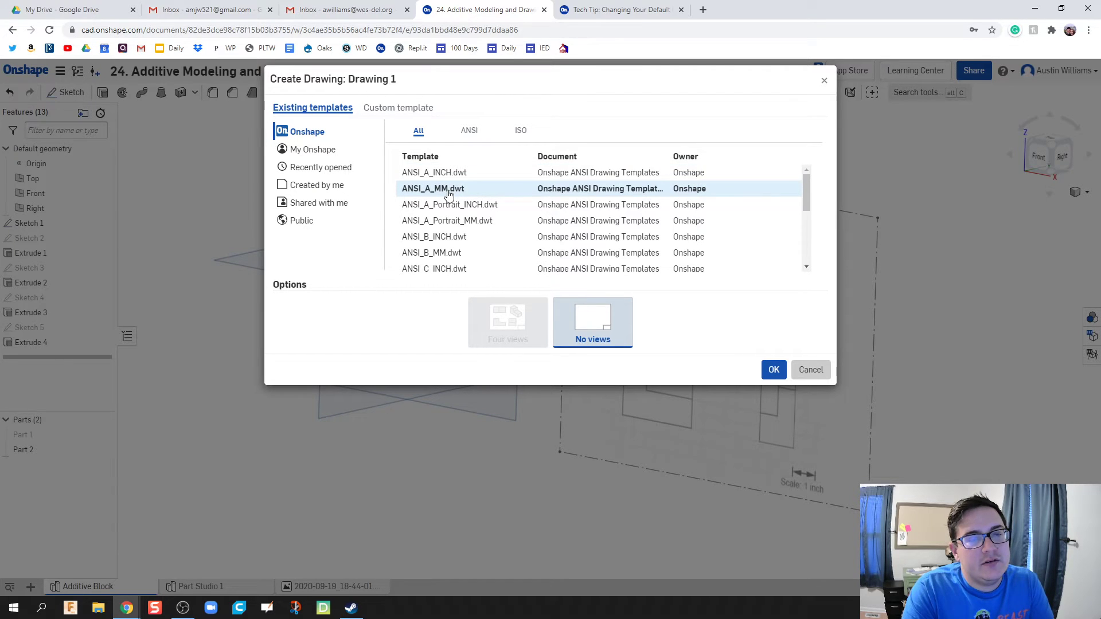
click(448, 177)
double_click(448, 175)
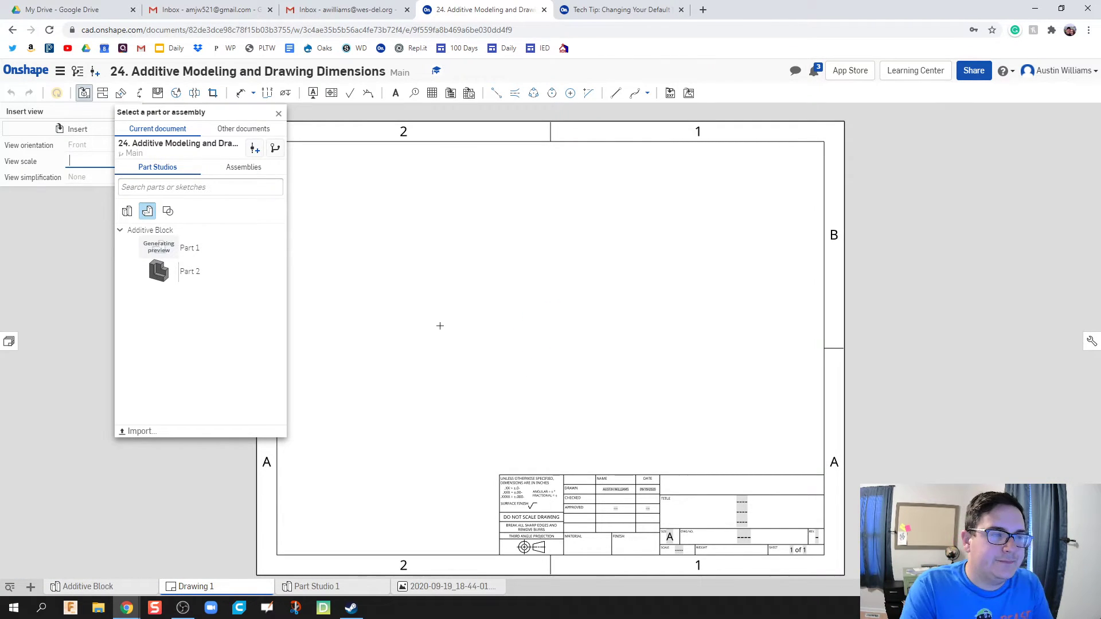
- Insert the block's front view at 1:2 scale in the lower-left area of the drawing sheet
scroll(440, 332, up, 2)
click(173, 254)
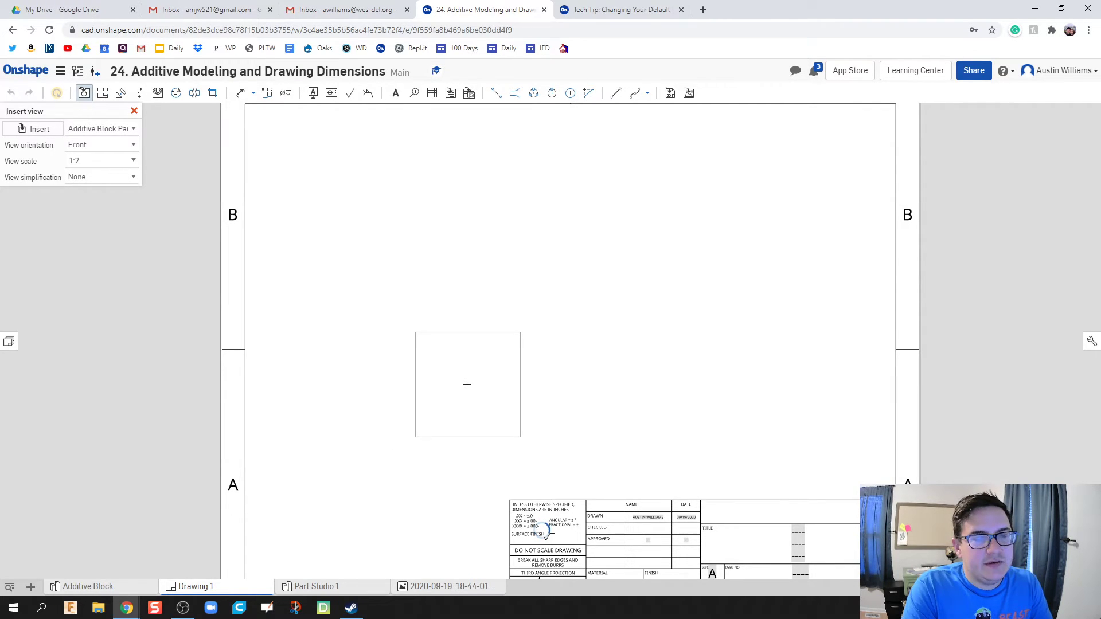
click(447, 377)
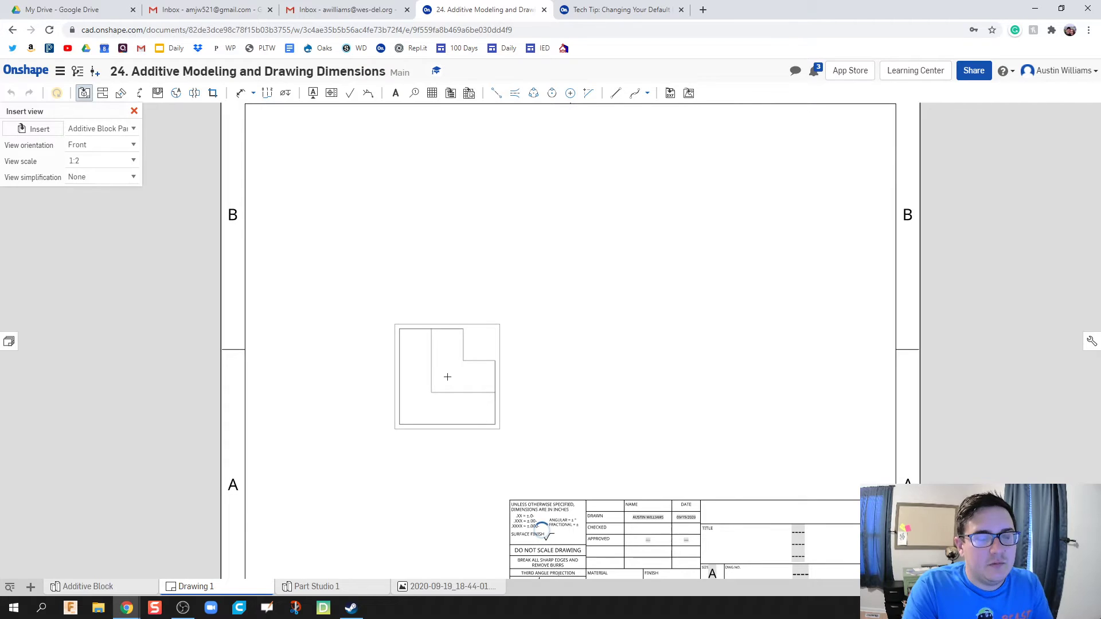
key(Escape)
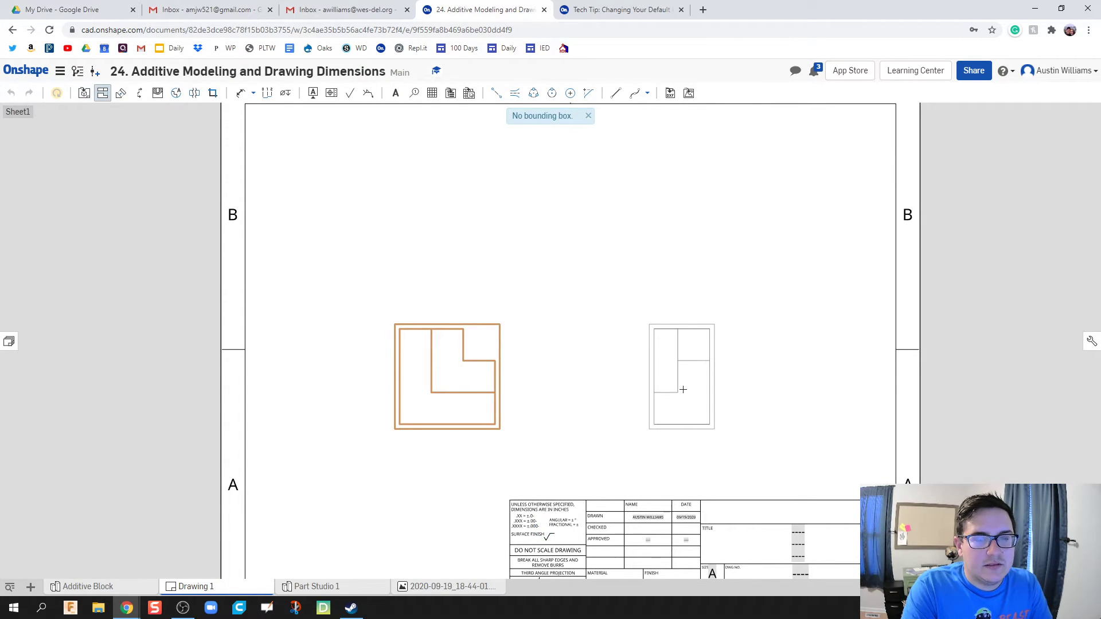
- Project the right, top and isometric views from the front view, and display the isometric view shaded
click(683, 390)
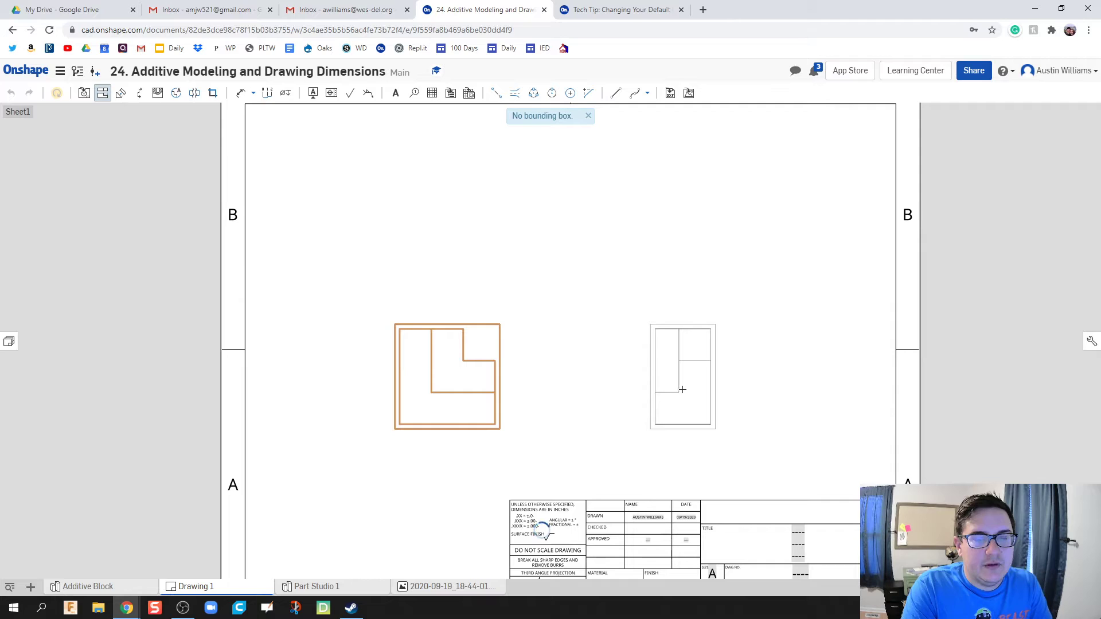
click(465, 390)
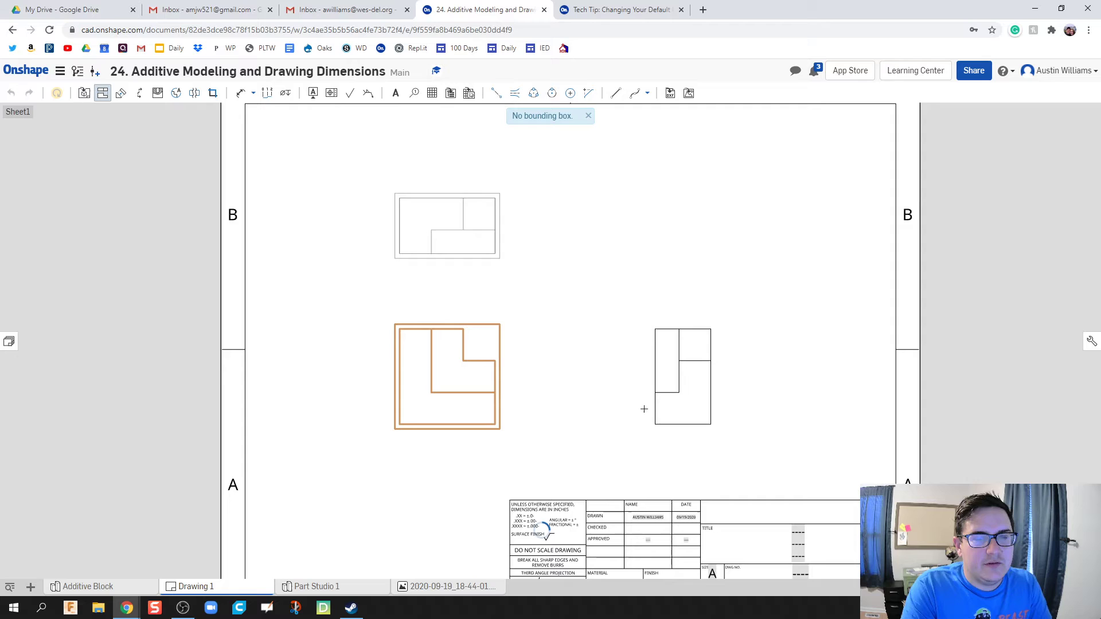
click(464, 315)
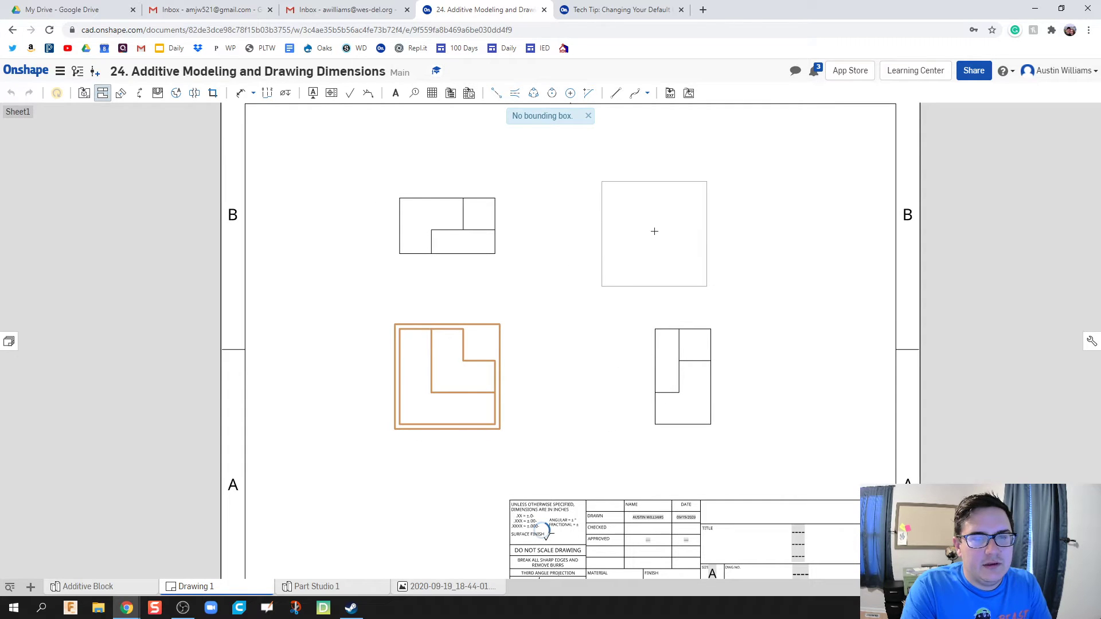
click(674, 250)
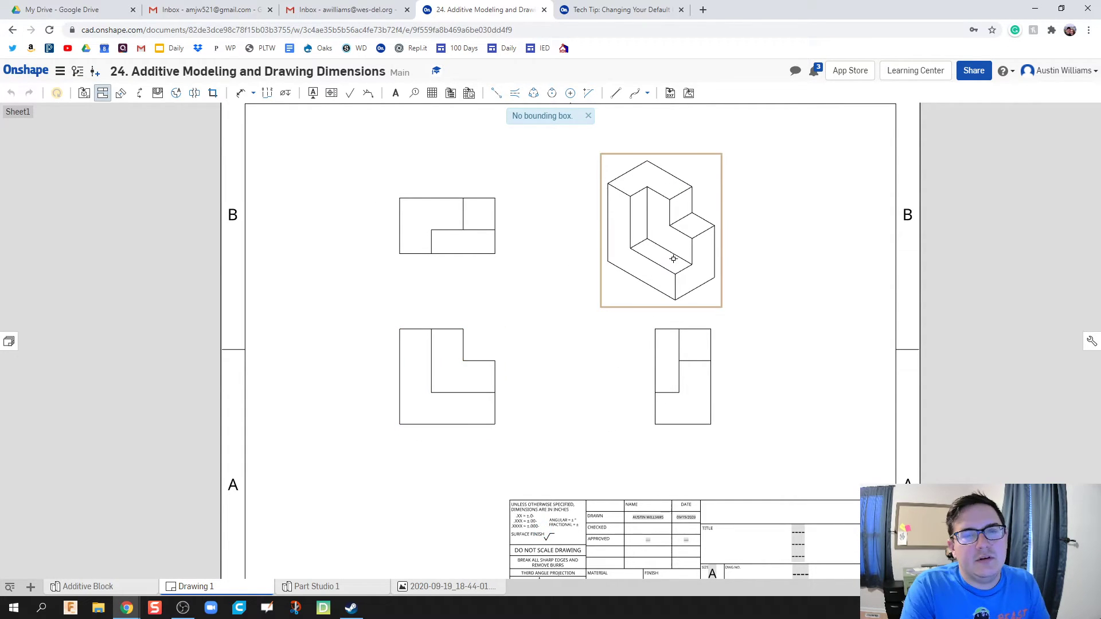
key(Escape)
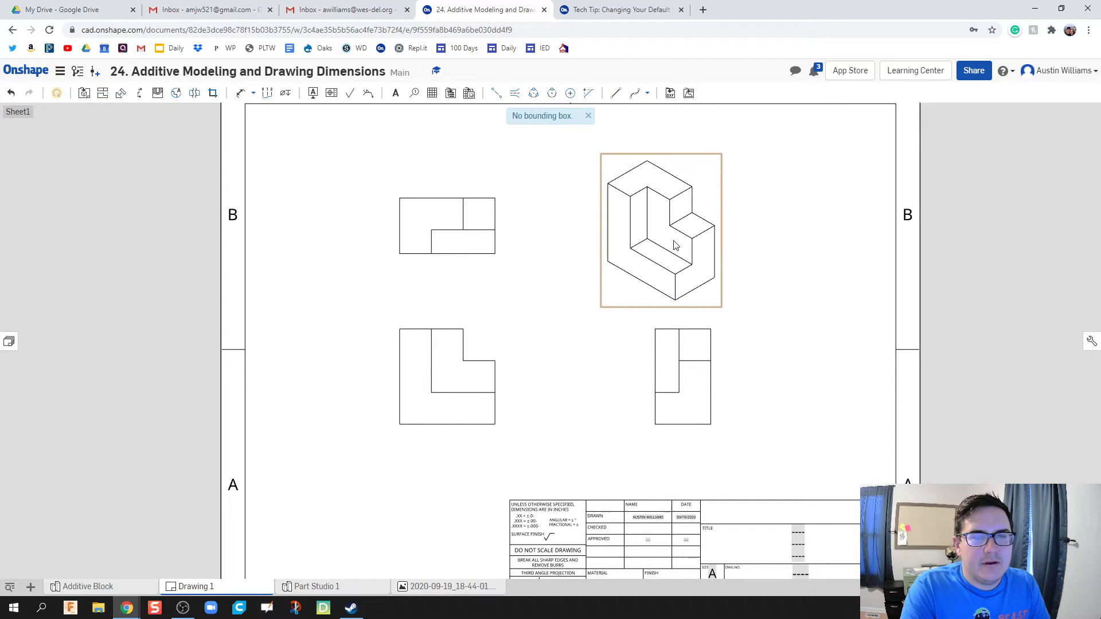
right_click(698, 188)
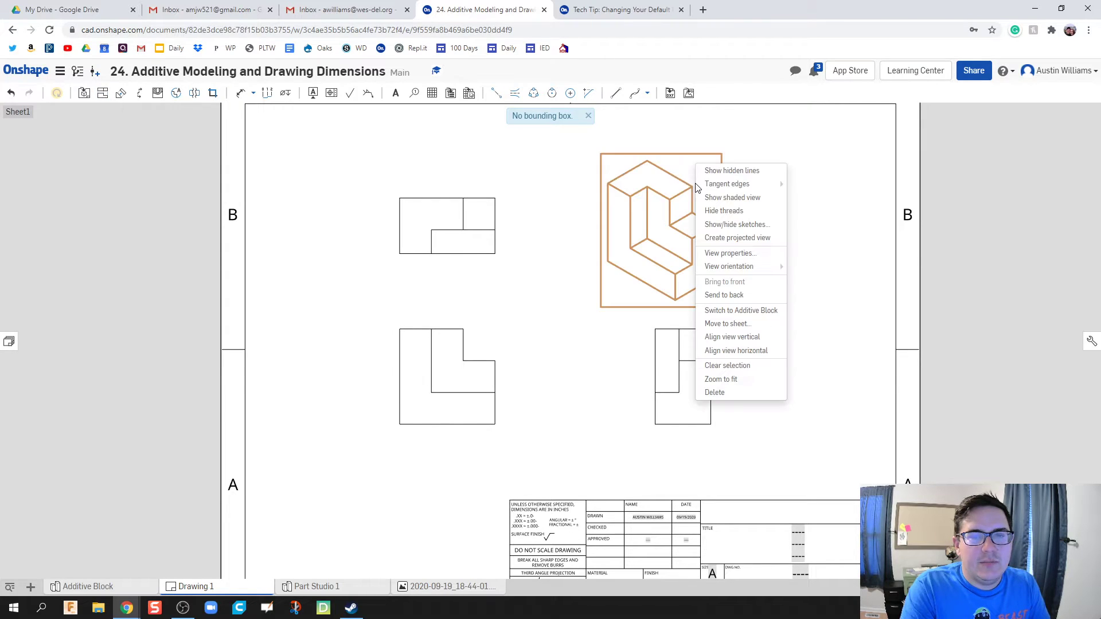
click(758, 199)
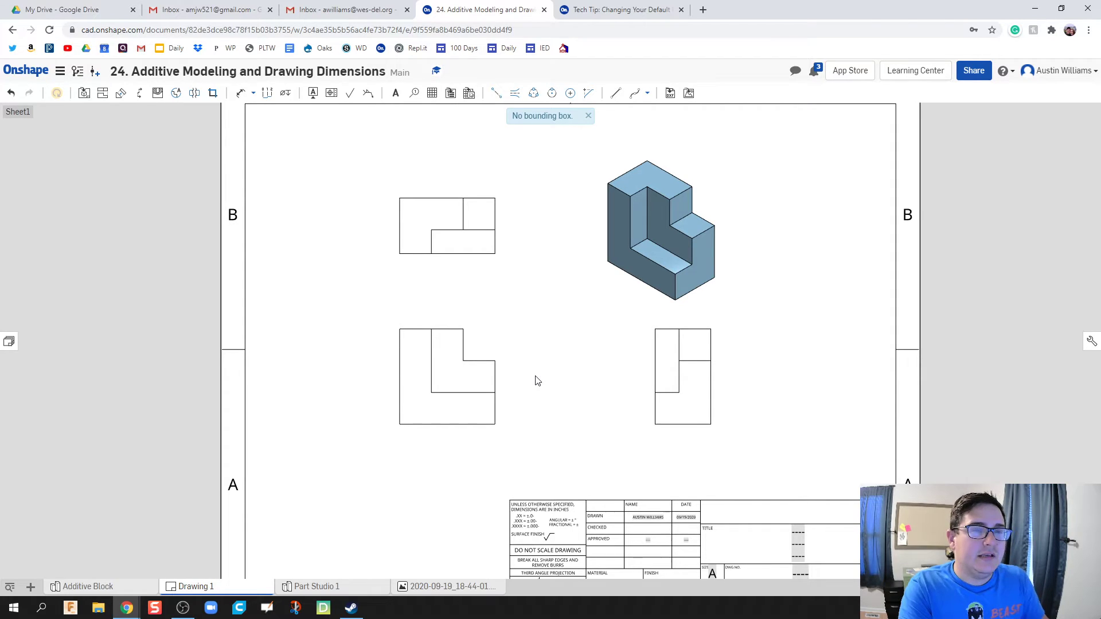
- Dimension the front view's lower leg height, the vertical edge directly above it, and the overall height, placing them beside the view
key(d)
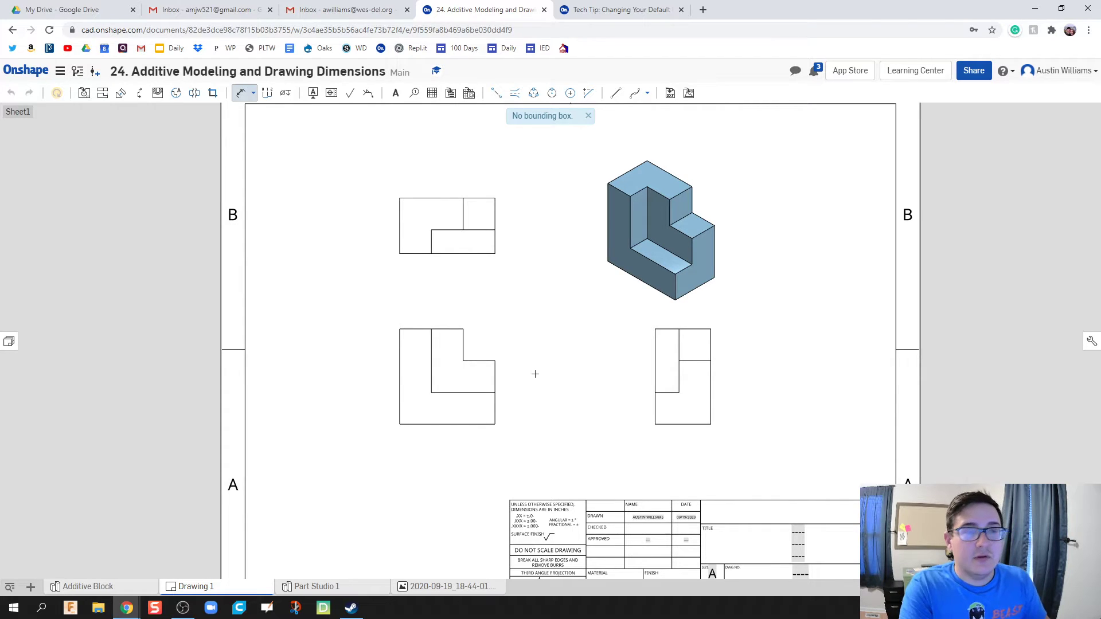
click(494, 411)
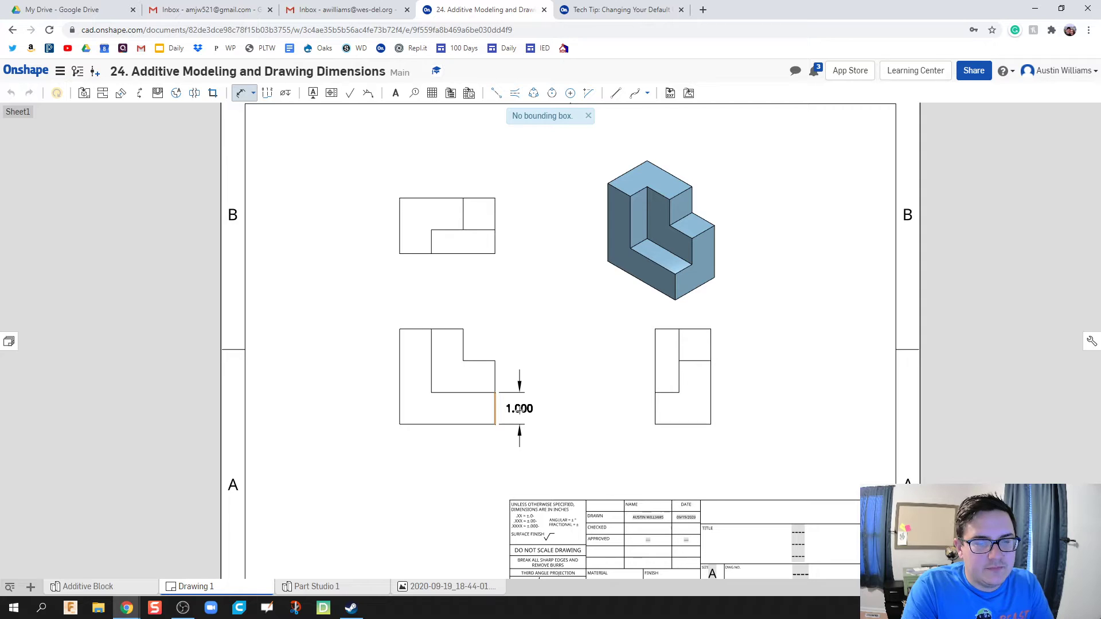
click(519, 409)
click(494, 372)
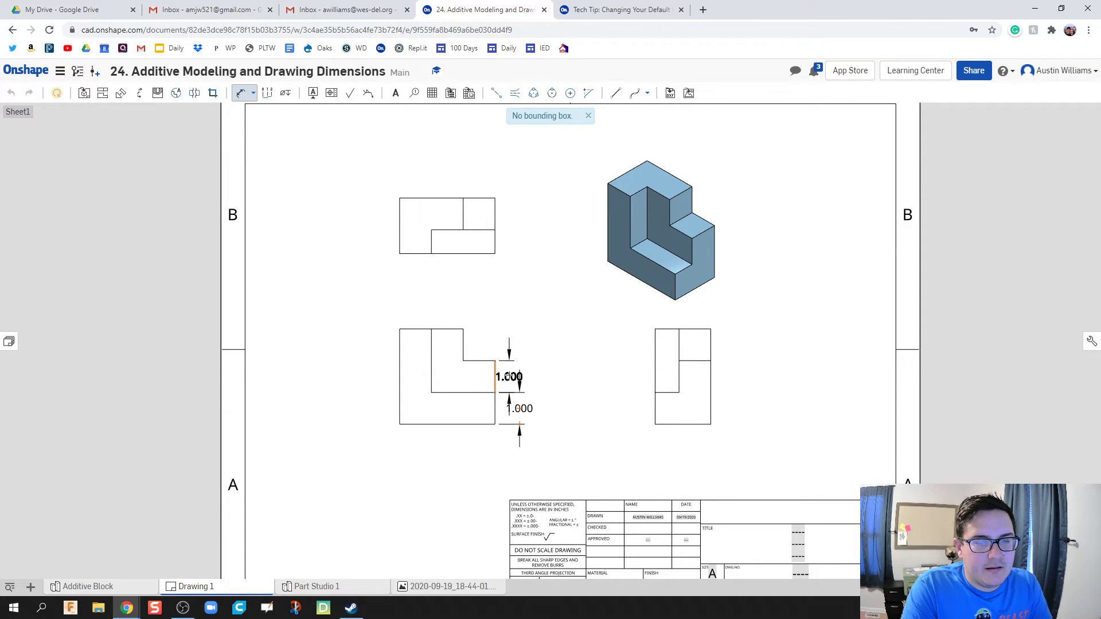
click(537, 377)
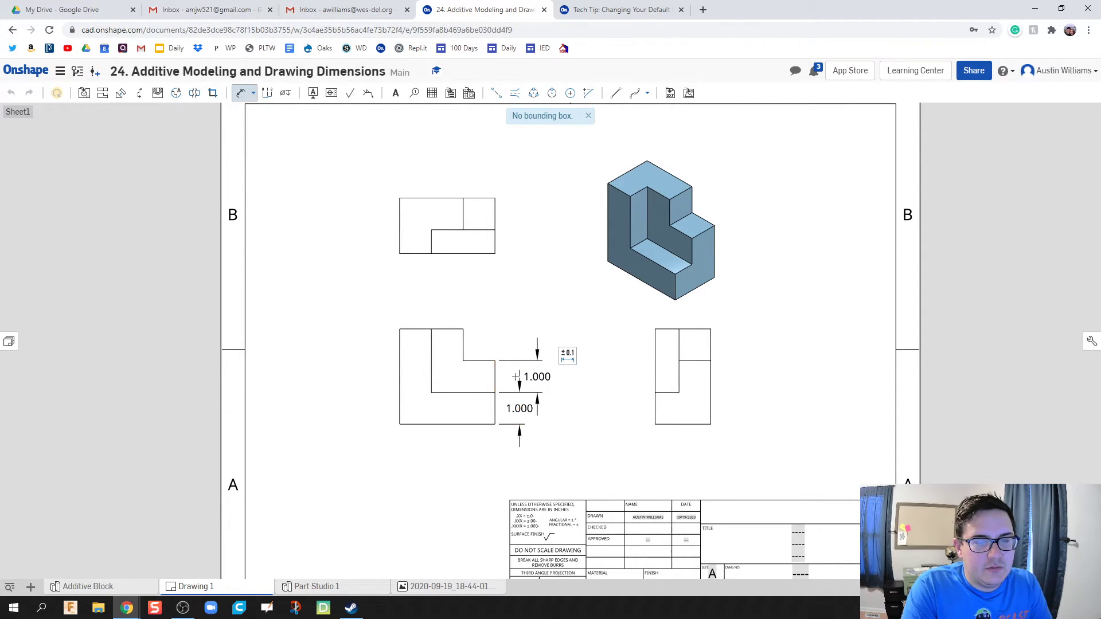
click(447, 330)
click(447, 425)
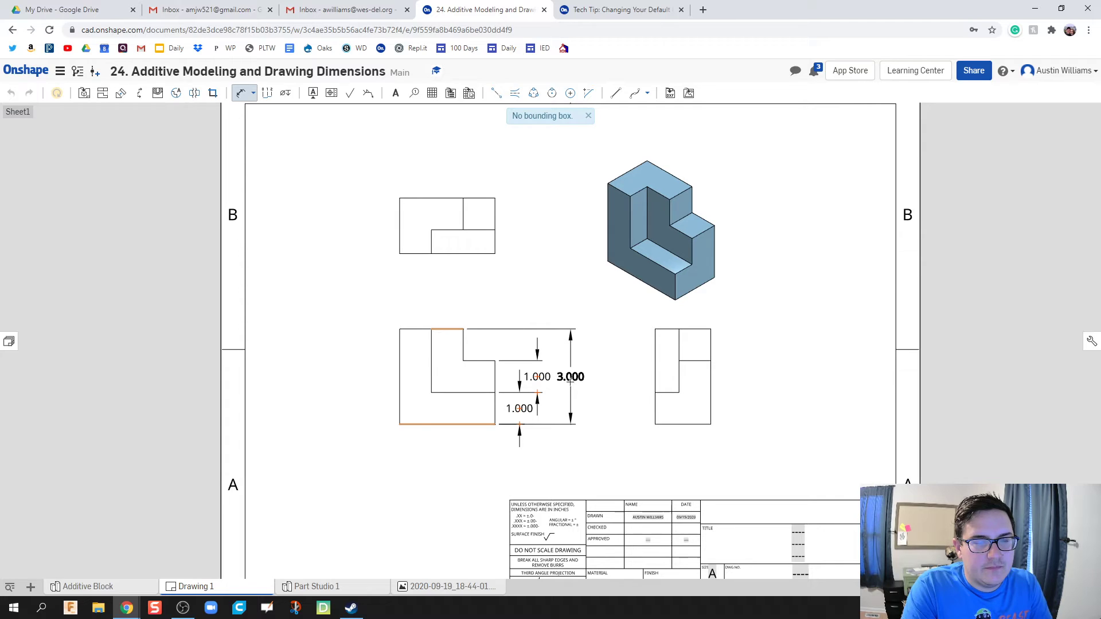
click(571, 379)
scroll(546, 453, up, 1)
scroll(546, 448, down, 1)
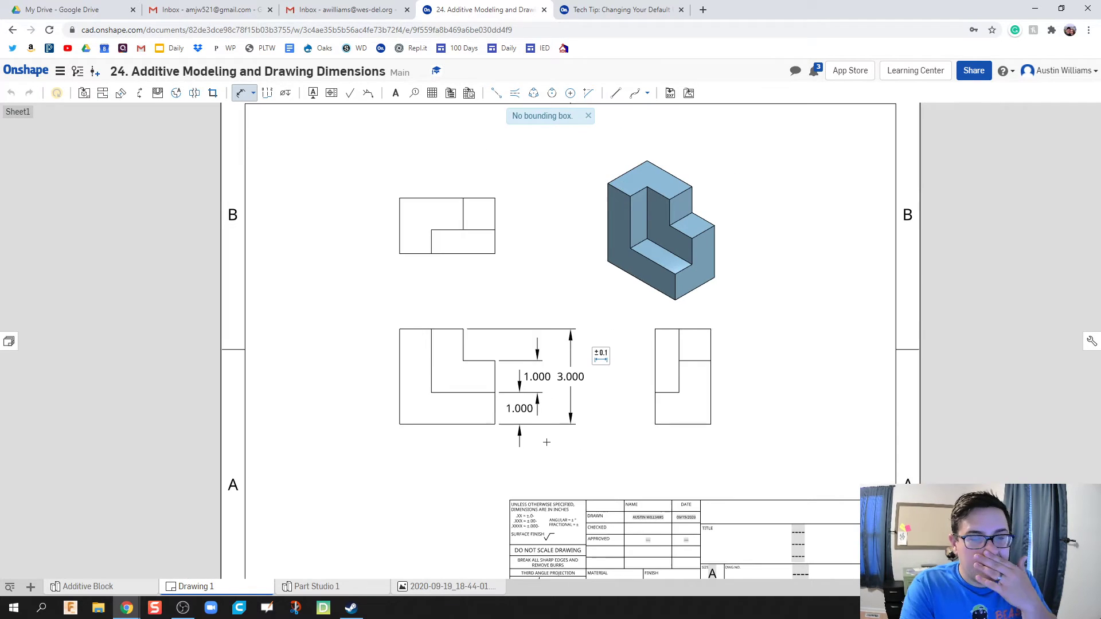
scroll(545, 440, up, 1)
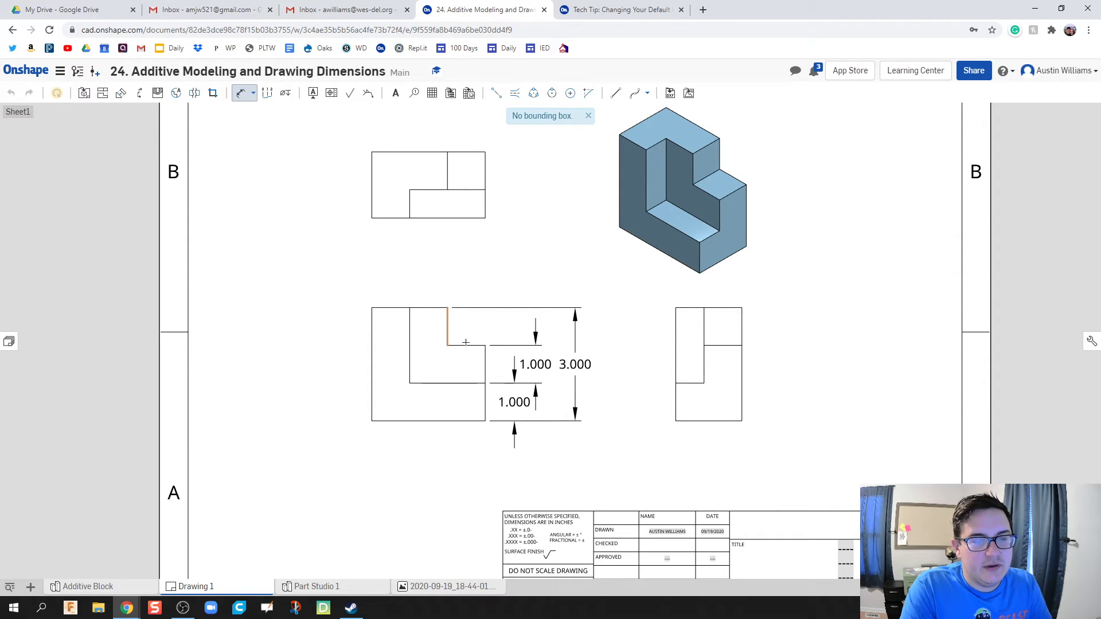
key(Escape)
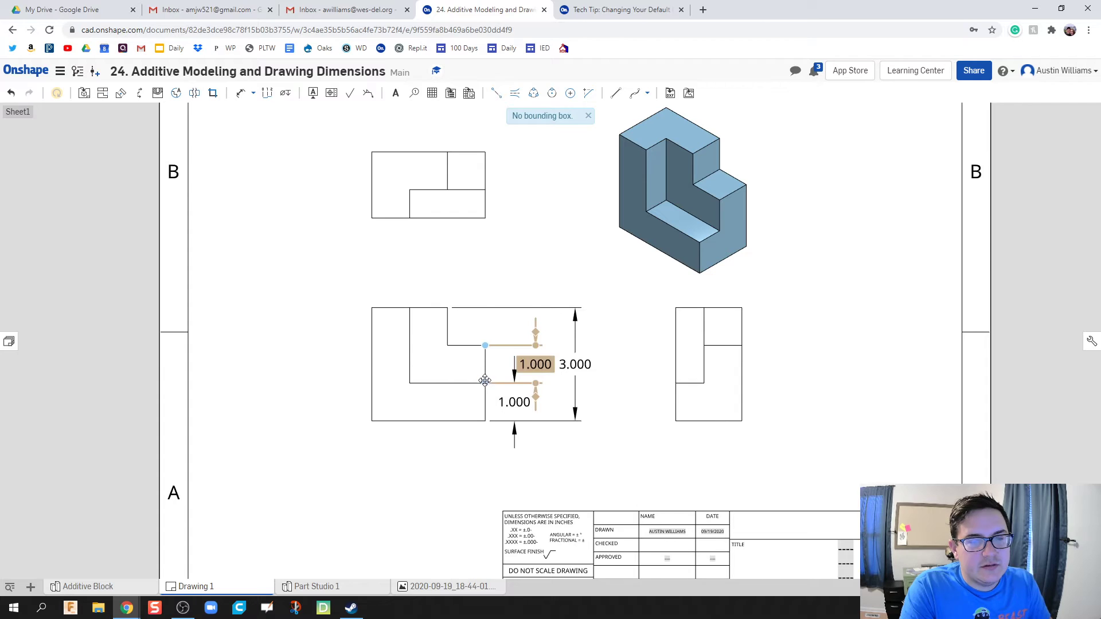
- Dimension the front view's vertical leg width, the width up to the notch and the overall width, stacked above the view
key(d)
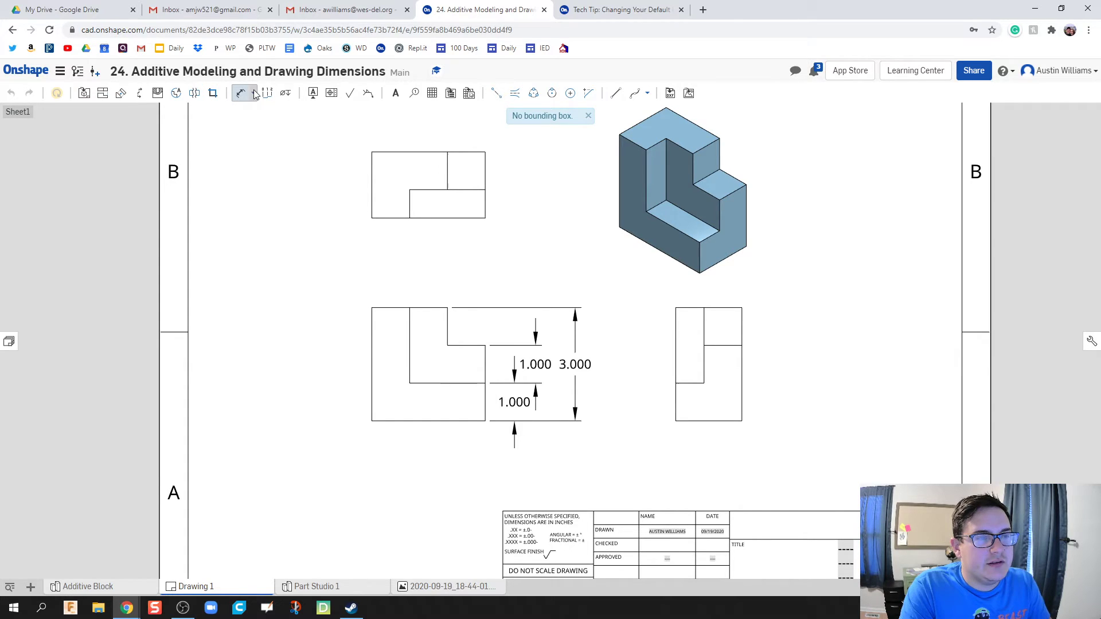
click(389, 307)
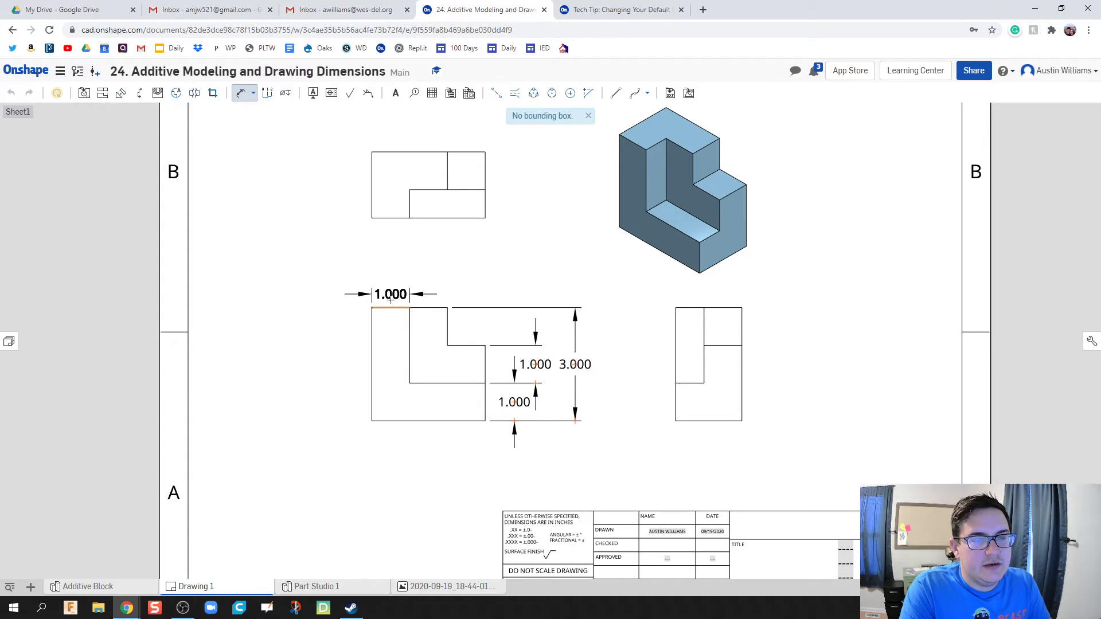
click(390, 297)
click(448, 321)
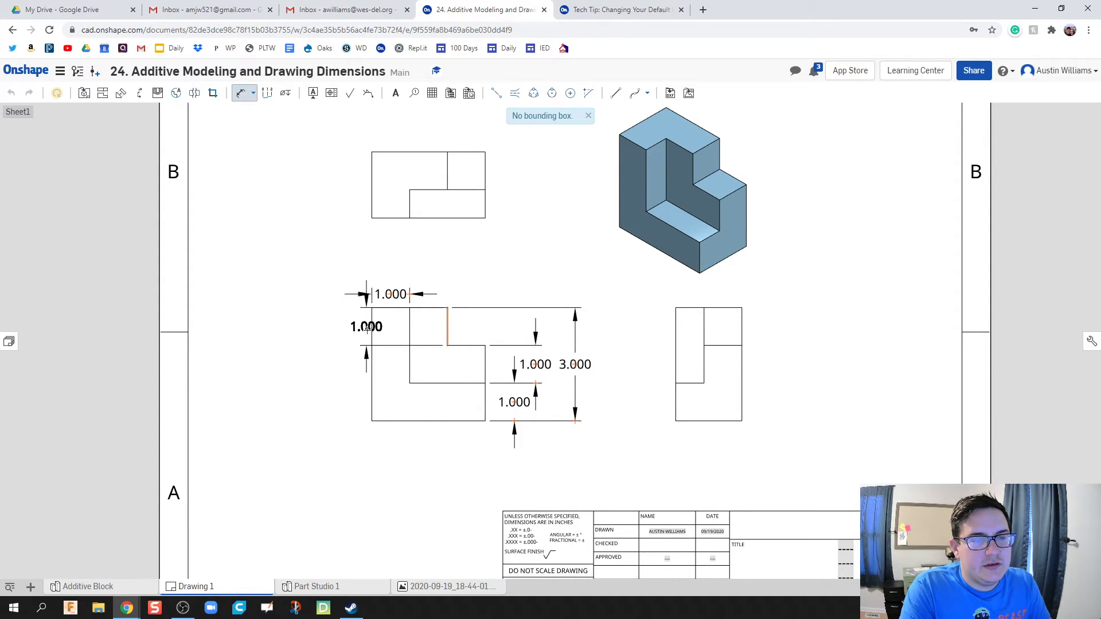
click(372, 314)
click(410, 269)
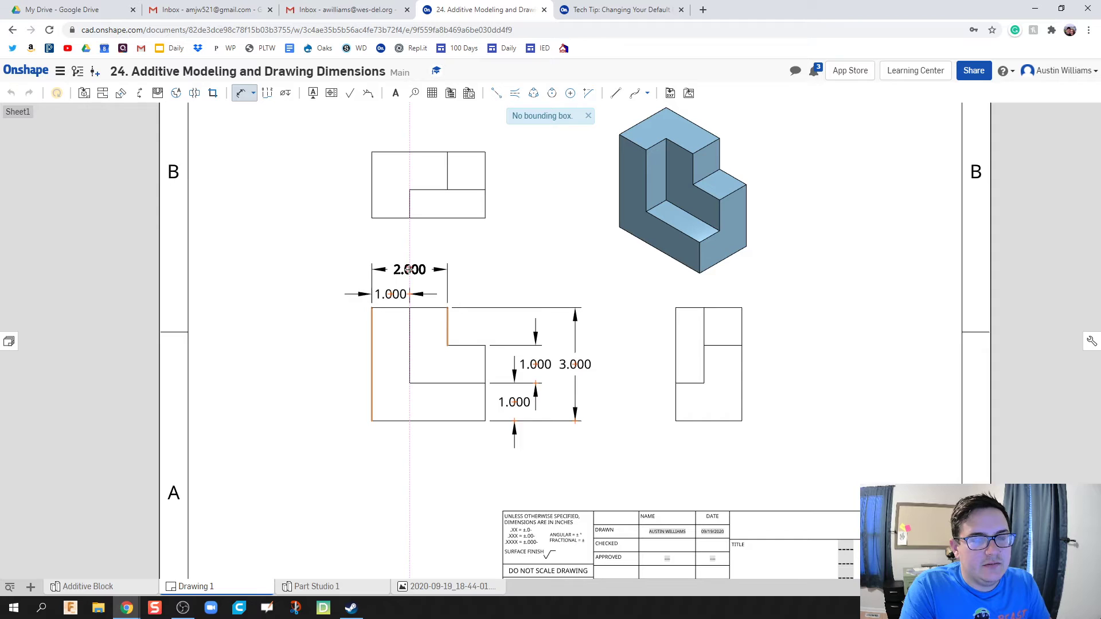
click(373, 332)
click(485, 364)
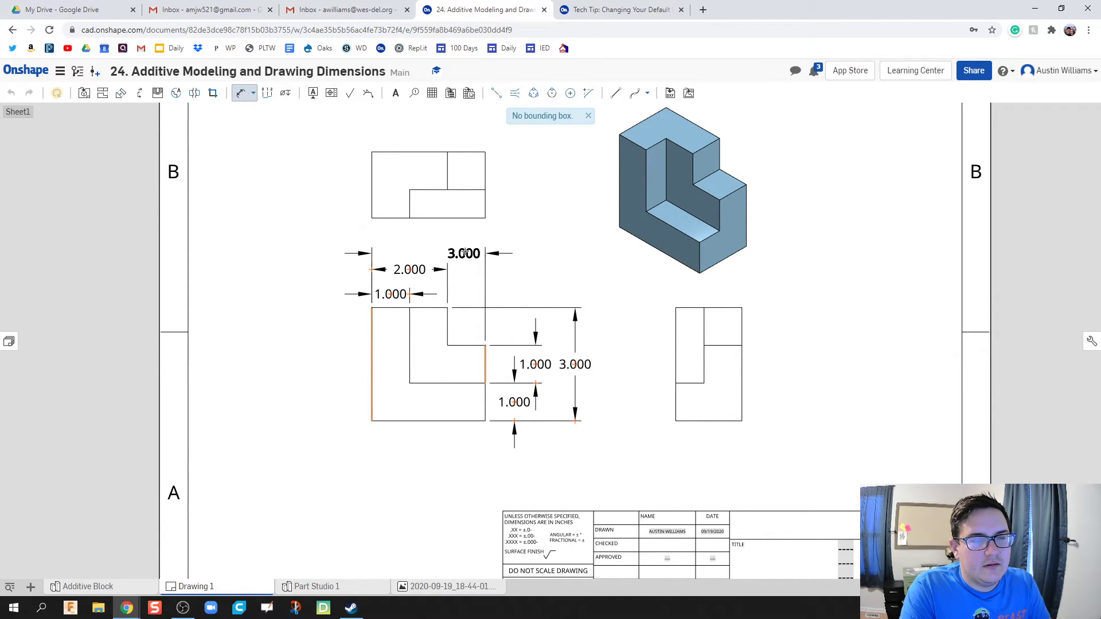
click(465, 248)
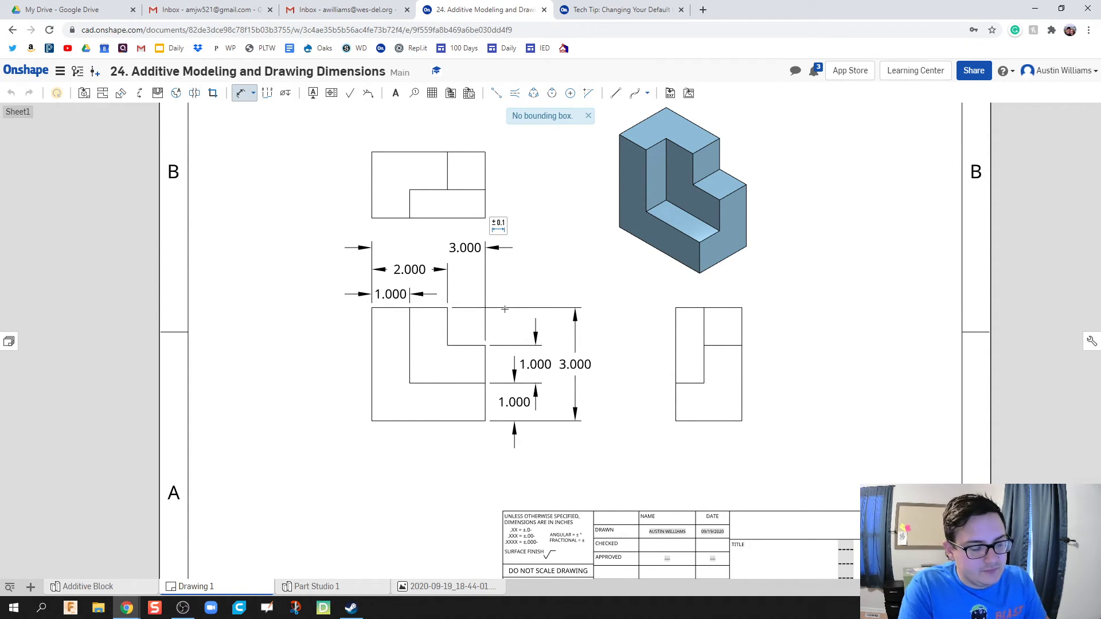
- Dimension the right view's depth from its front edge to the inner vertical edge and its overall depth, stacked above the view
key(Escape)
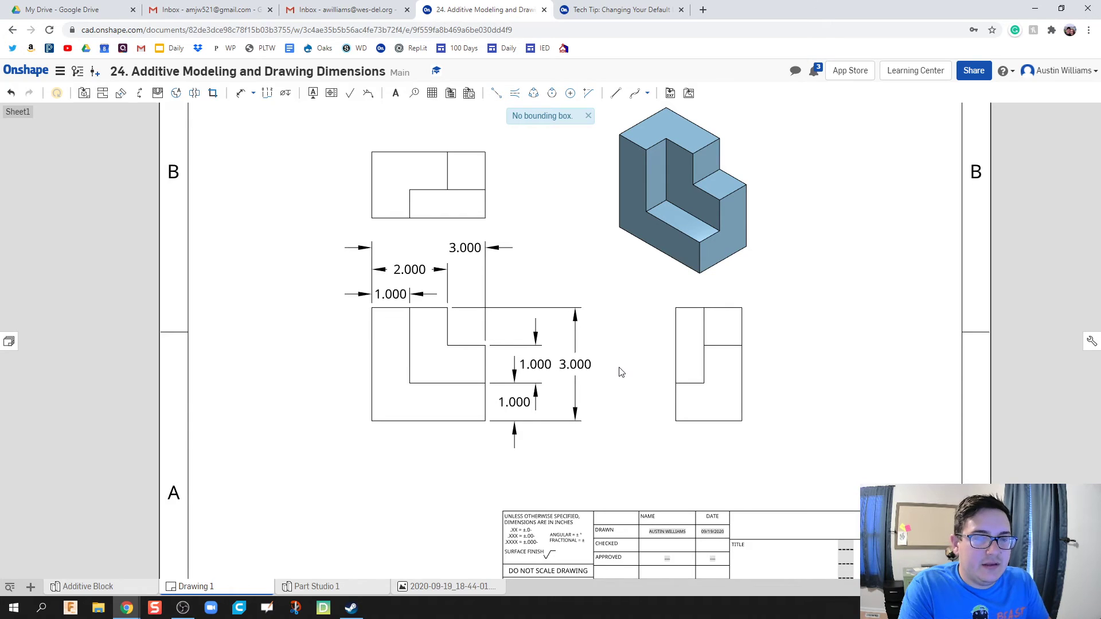
key(d)
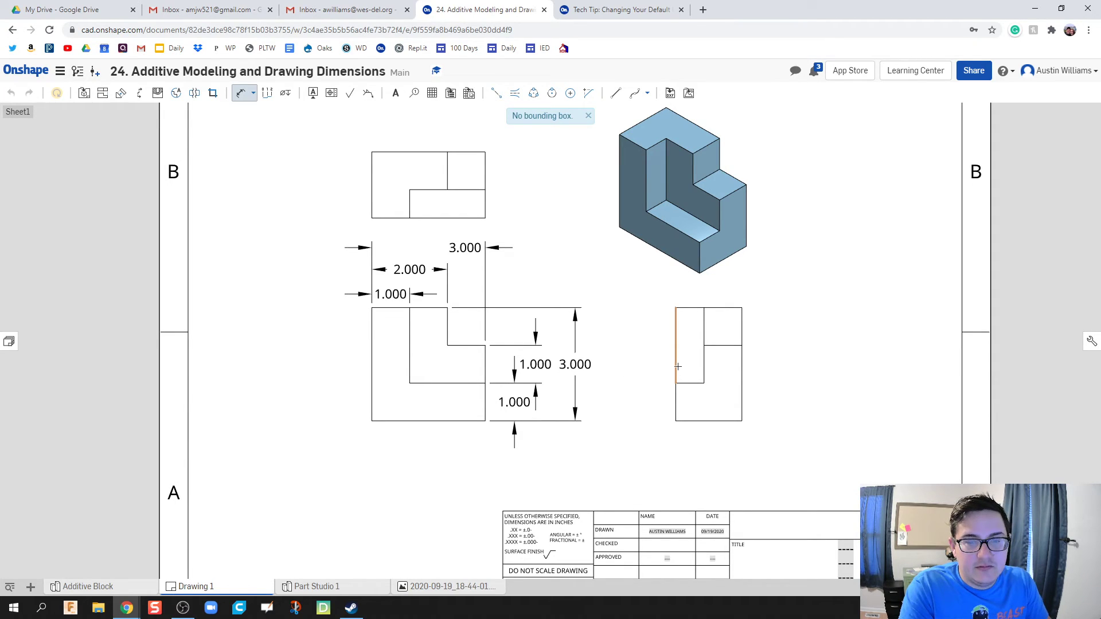
click(675, 367)
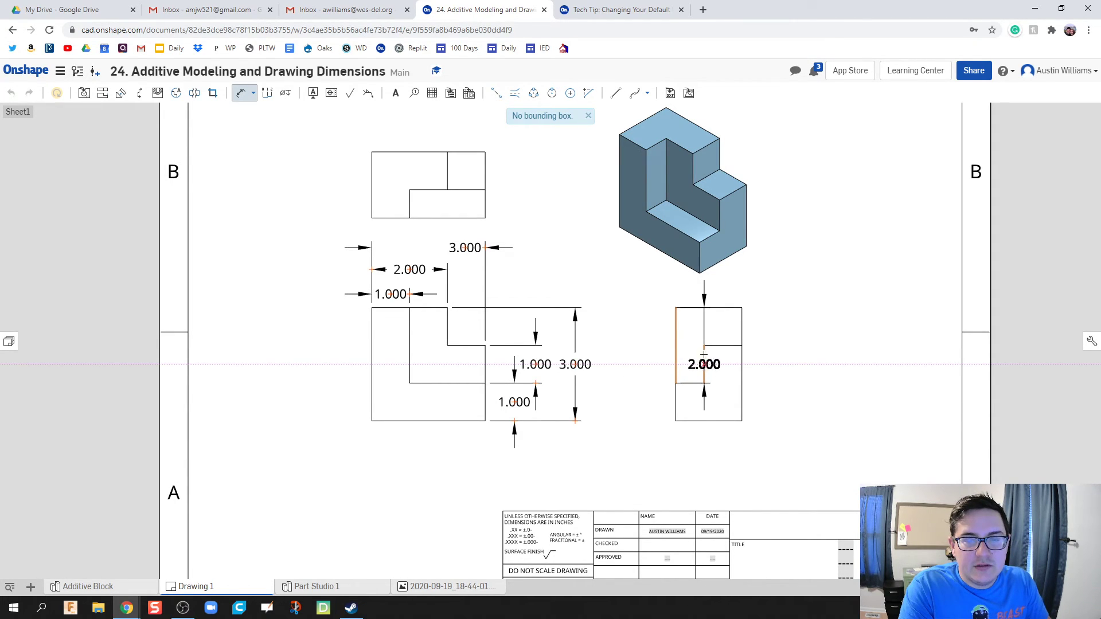
click(704, 367)
click(693, 295)
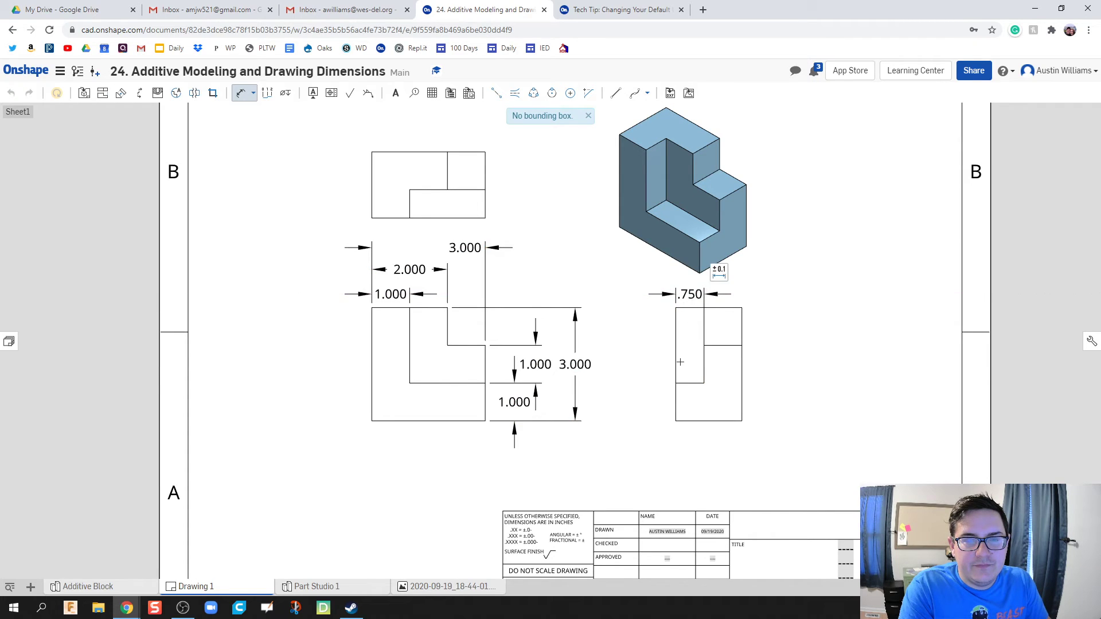
click(676, 365)
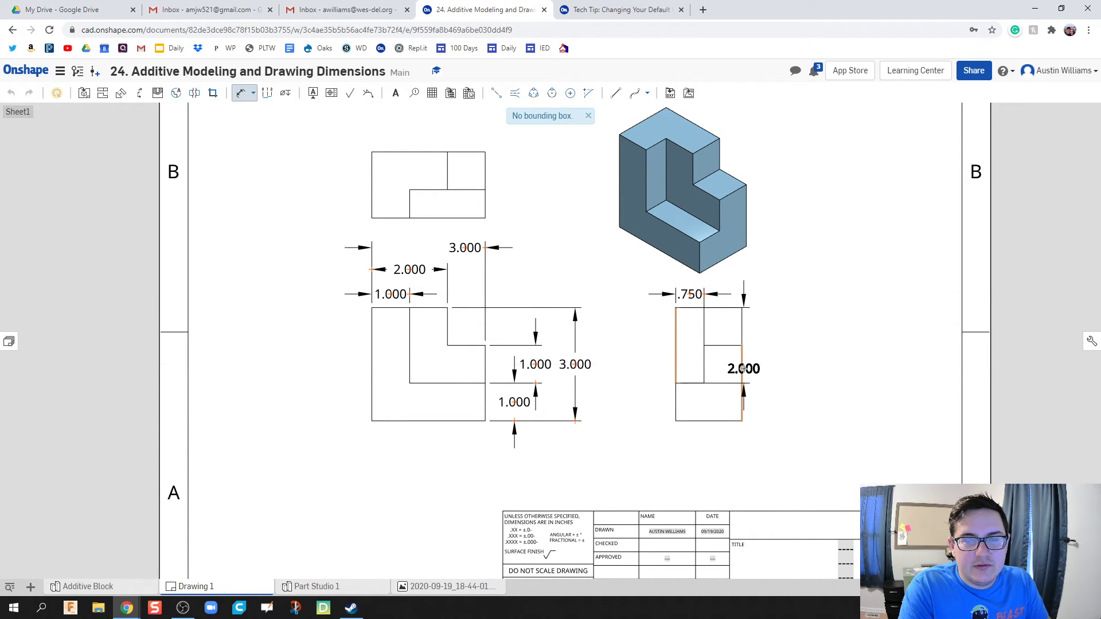
click(743, 373)
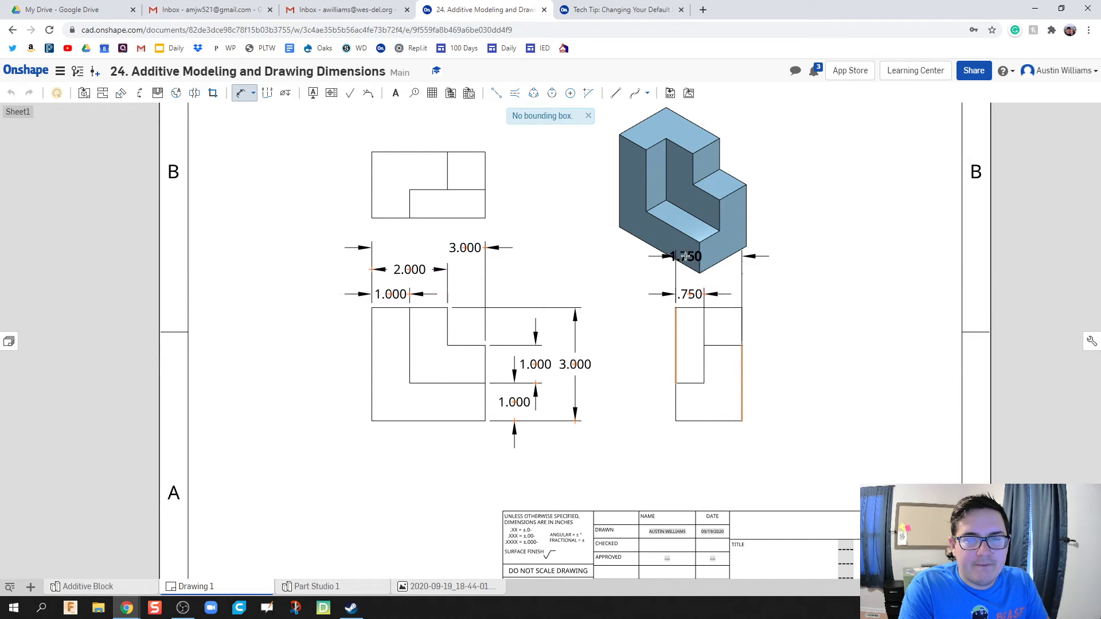
click(695, 277)
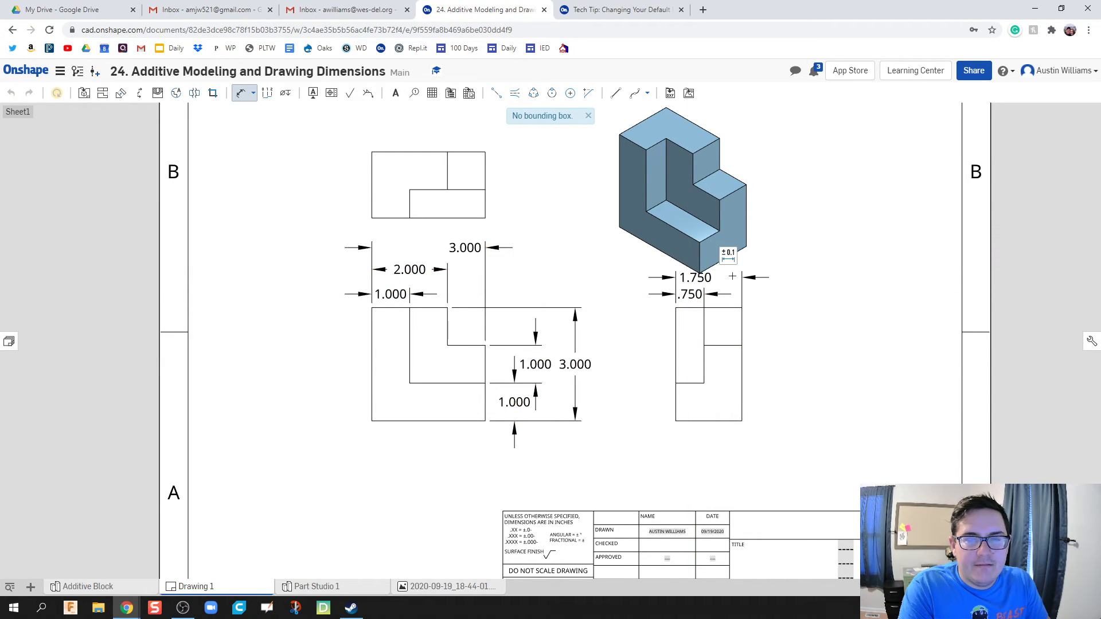
key(Escape)
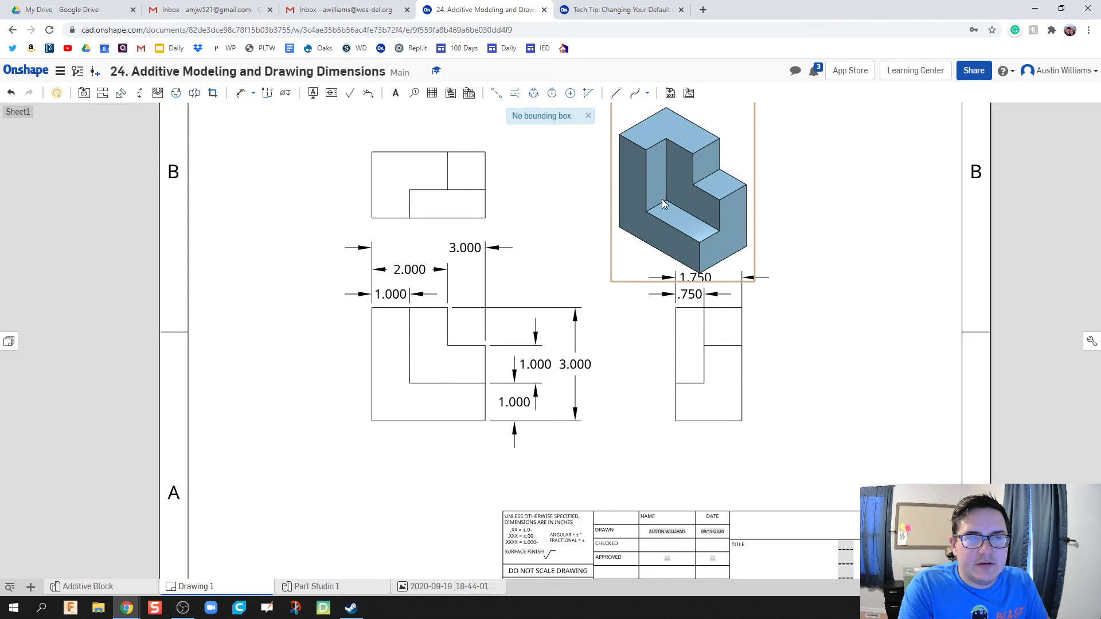
- Move the shaded isometric view to the upper-right area of the sheet, clear of the dimensions, and delete the top view
drag(663, 198, 852, 199)
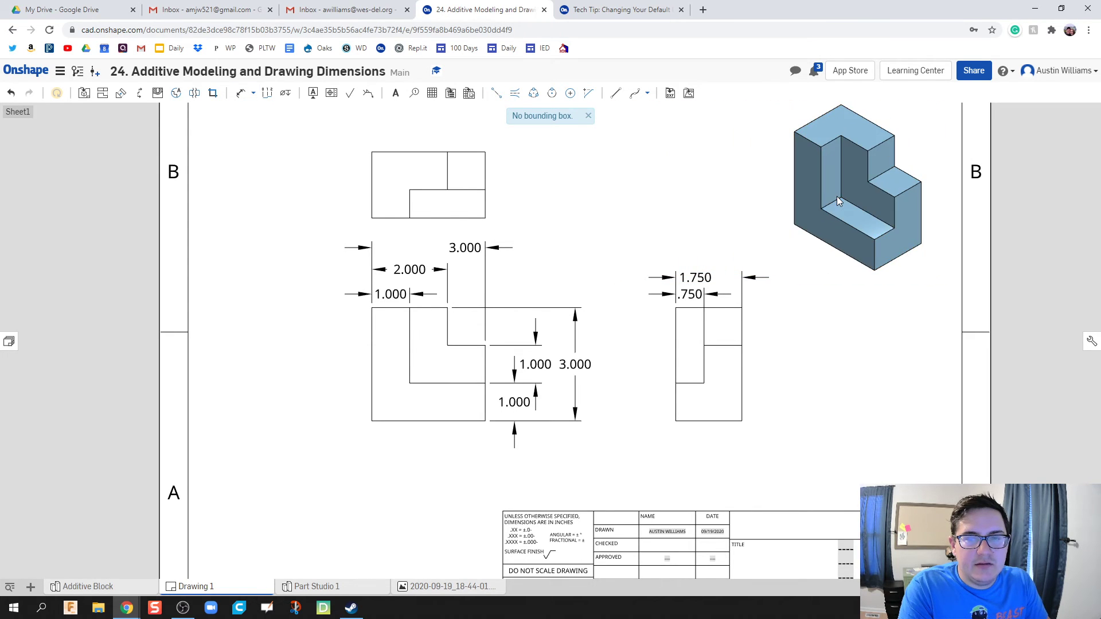
scroll(814, 230, up, 2)
scroll(721, 247, down, 4)
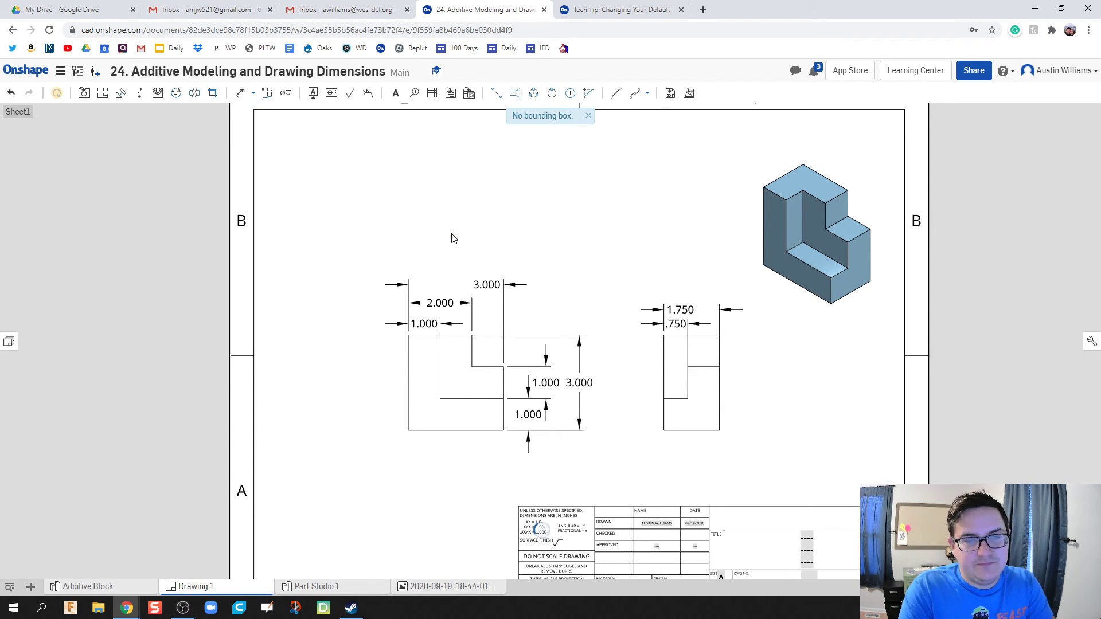
key(Delete)
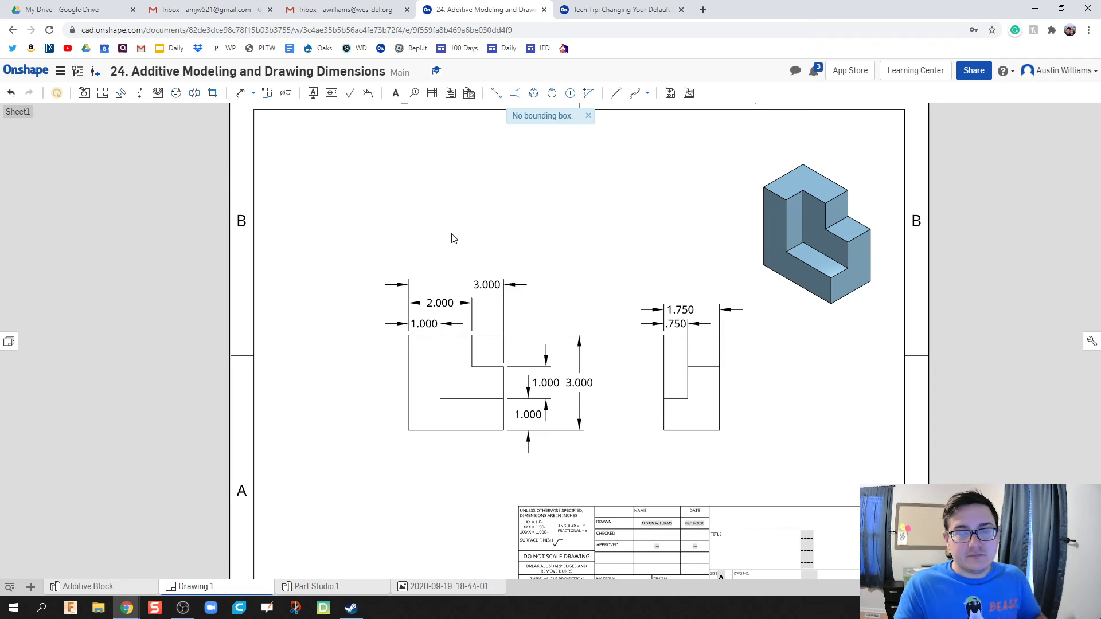